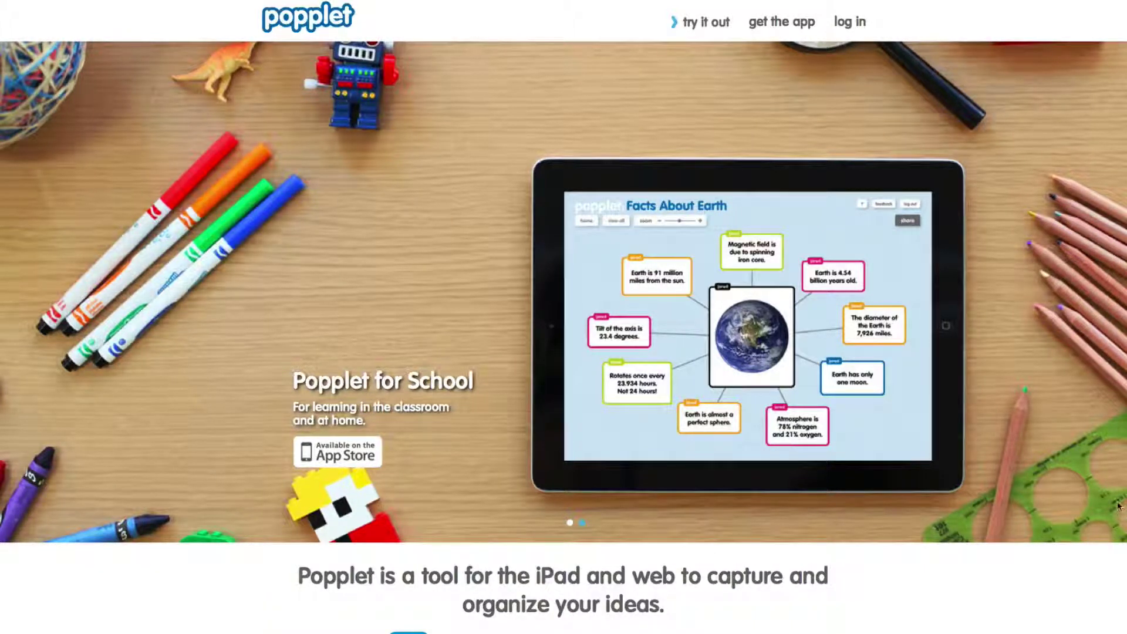
pyautogui.scroll(-2, 1105, 485)
pyautogui.scroll(-4, 1105, 486)
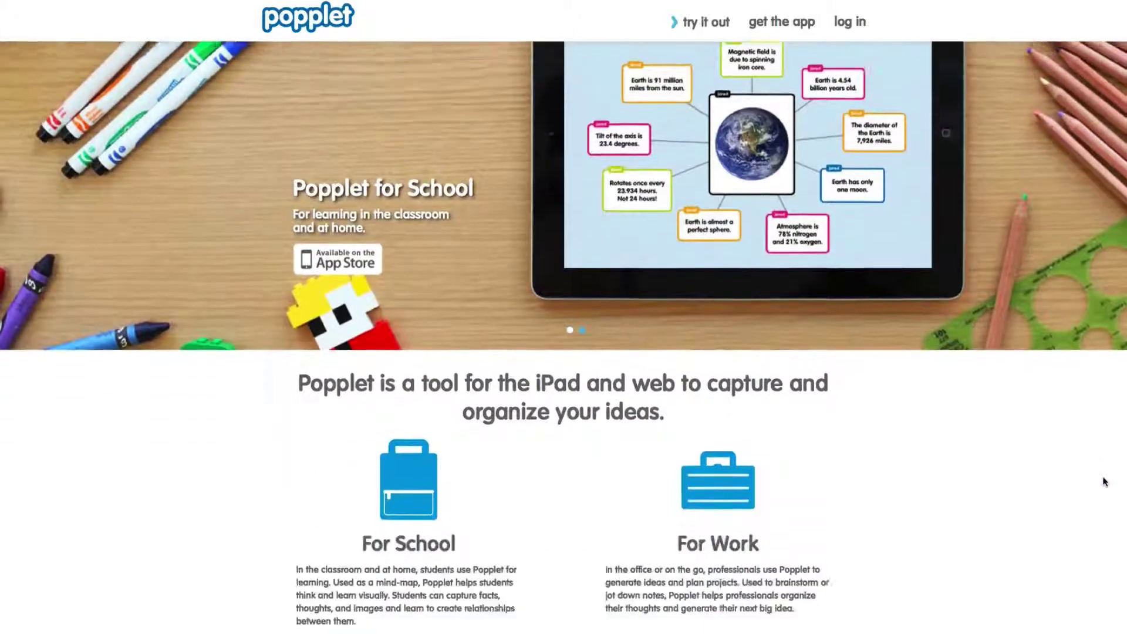
pyautogui.scroll(-3, 1106, 482)
pyautogui.scroll(-1, 1106, 482)
pyautogui.scroll(-3, 1106, 482)
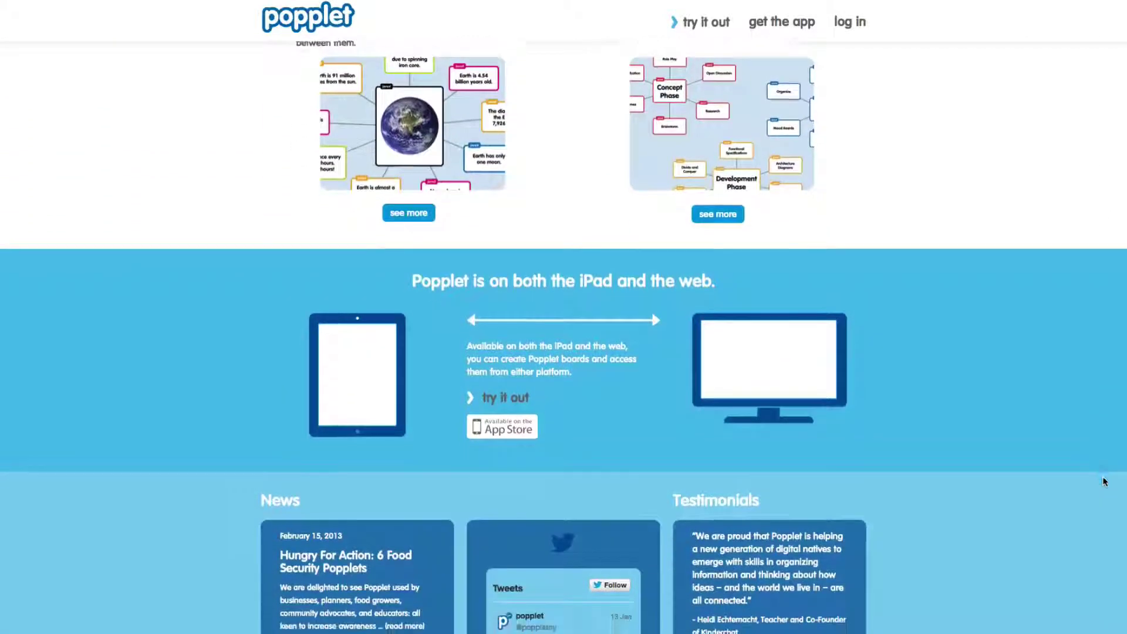
pyautogui.scroll(-1, 1105, 482)
pyautogui.scroll(-4, 1105, 482)
pyautogui.scroll(-1, 1106, 482)
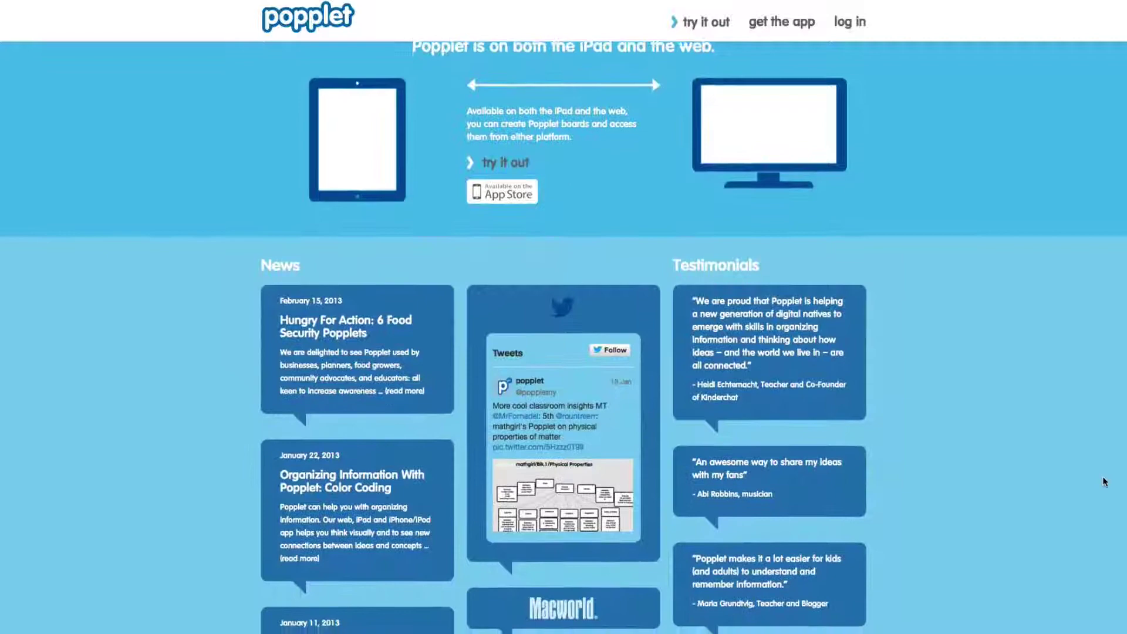
pyautogui.scroll(-3, 1106, 482)
pyautogui.scroll(3, 1105, 482)
pyautogui.scroll(8, 1106, 482)
pyautogui.scroll(3, 1083, 289)
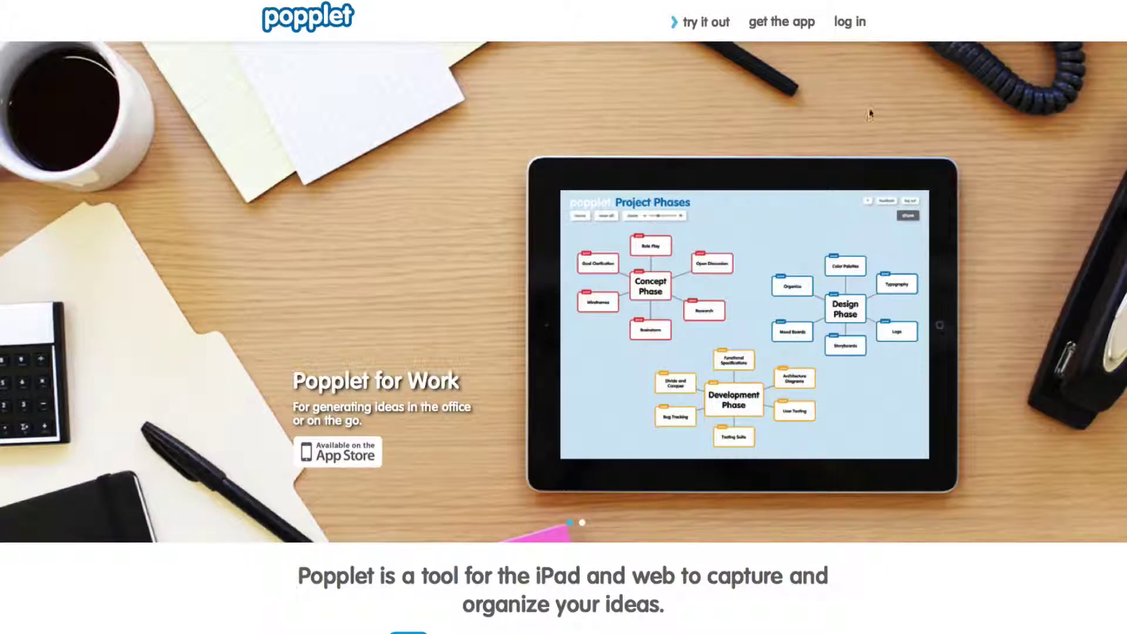
# - Start a new Popplet board and add a popple reading Brainstorming
pyautogui.click(710, 23)
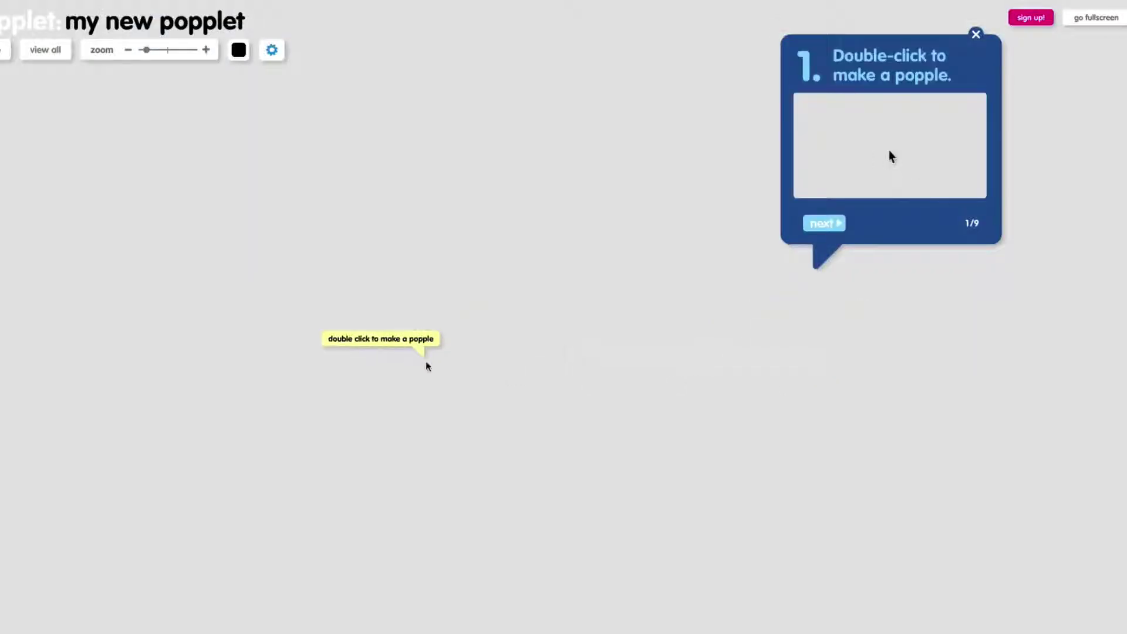
pyautogui.doubleClick(458, 345)
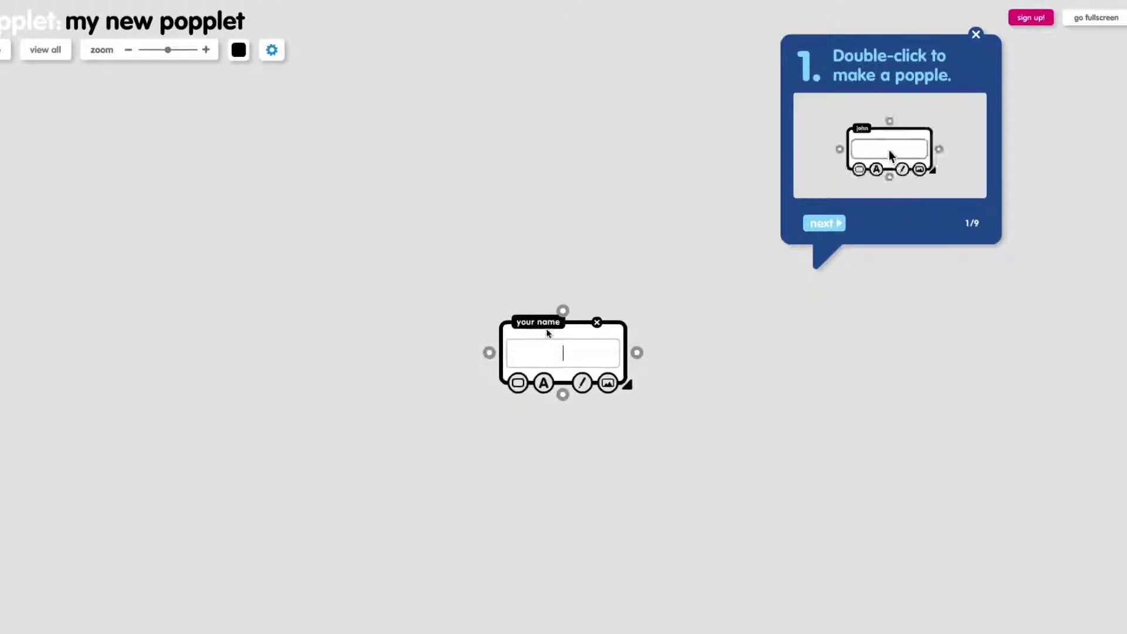
pyautogui.moveTo(549, 334); pyautogui.dragTo(478, 329)
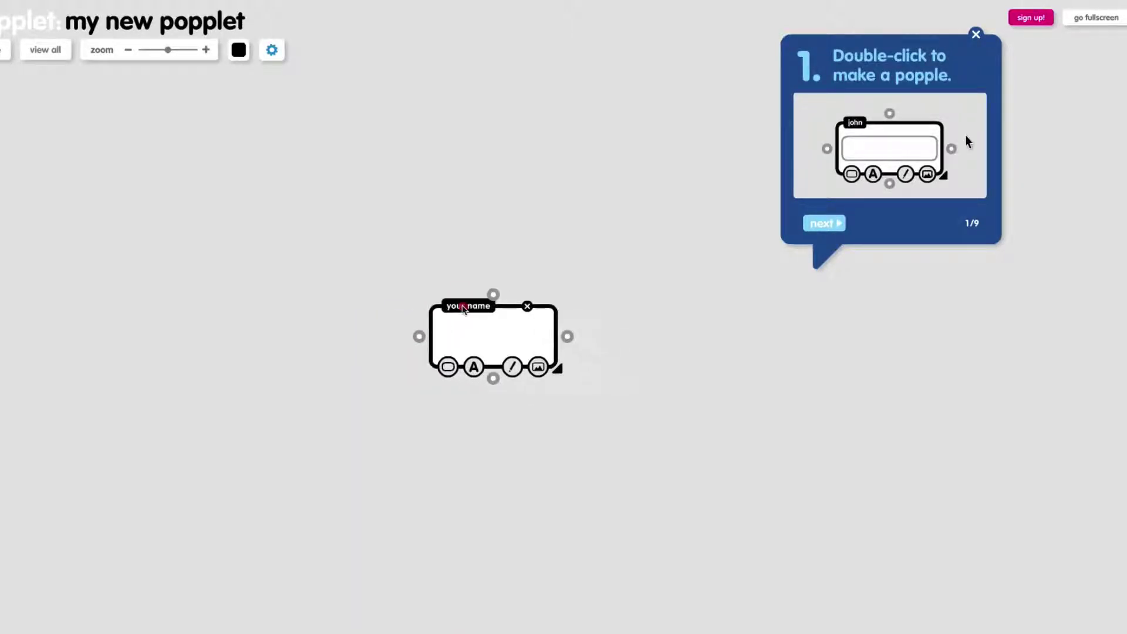
pyautogui.click(472, 333)
pyautogui.write('B')
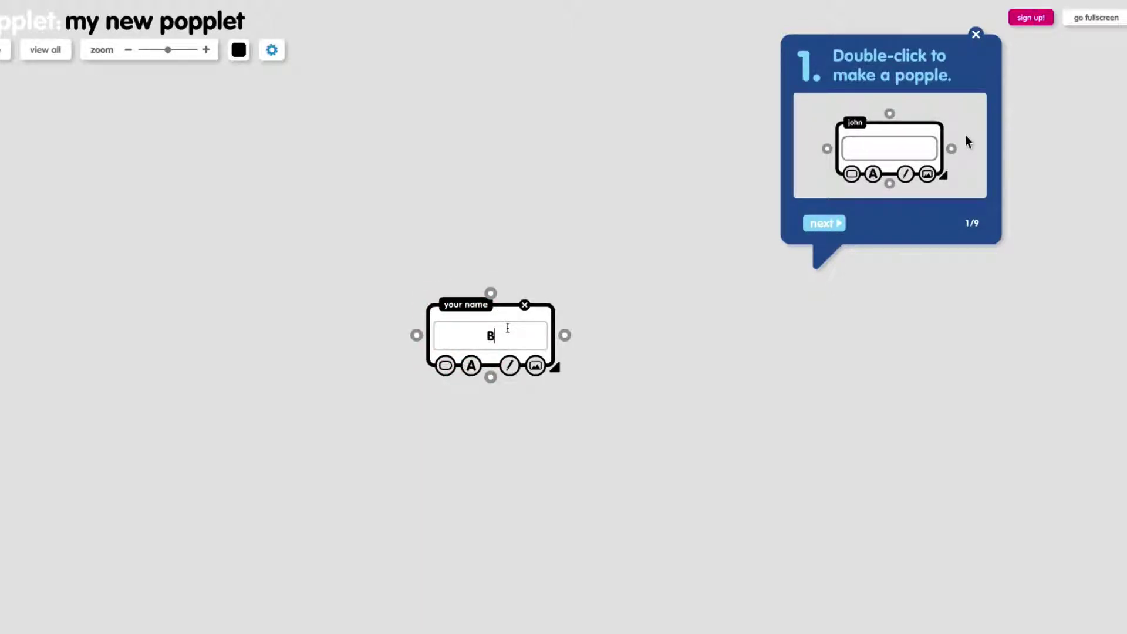
pyautogui.write('rainstorming')
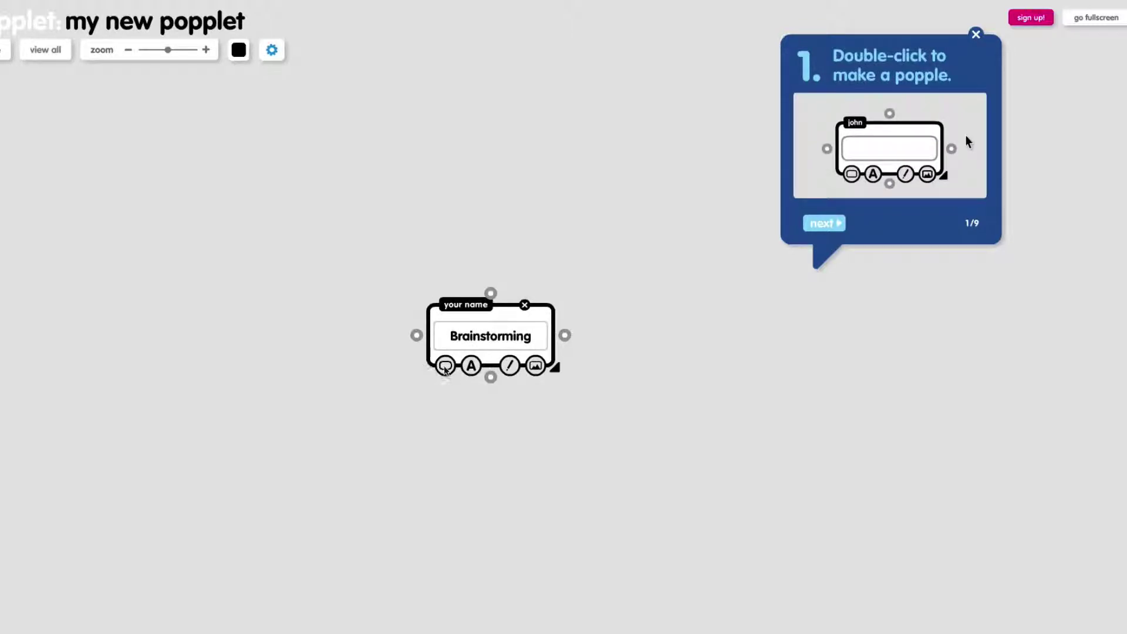
# - Give the Brainstorming popple a blue border and larger text, and widen it to one line
pyautogui.click(446, 366)
pyautogui.click(465, 401)
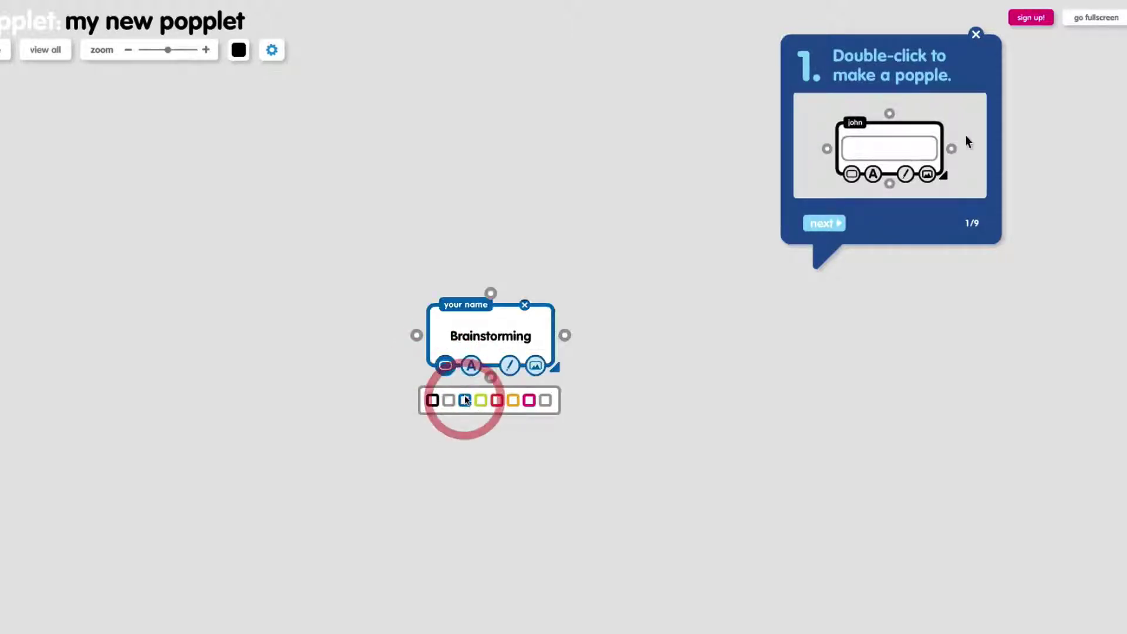
pyautogui.click(472, 367)
pyautogui.click(477, 402)
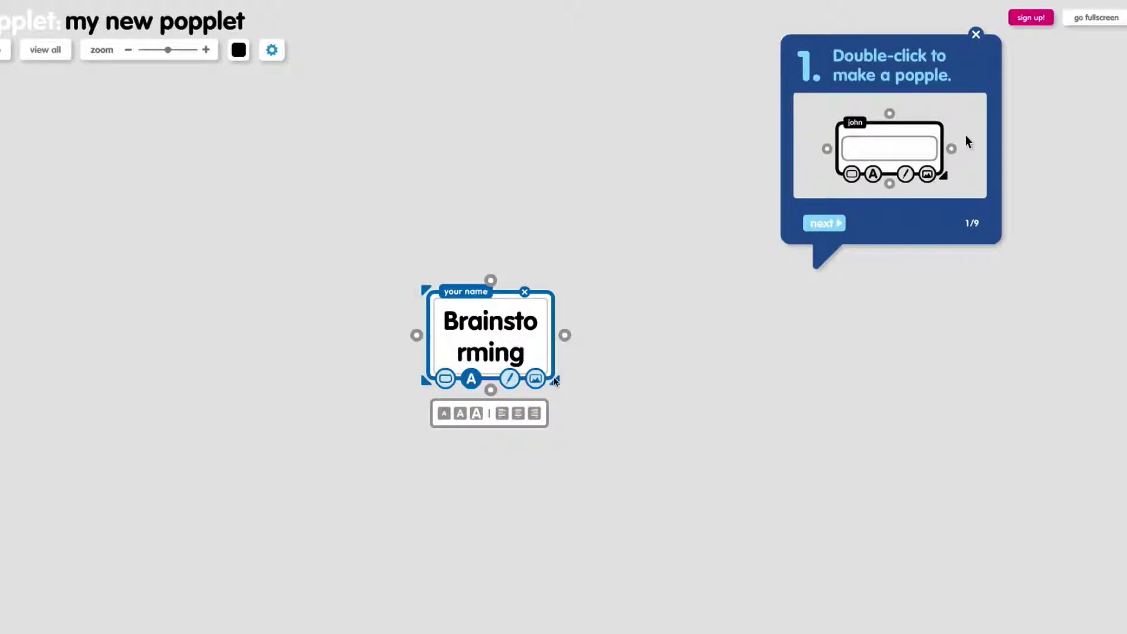
pyautogui.moveTo(558, 383)
pyautogui.mouseDown()
pyautogui.moveTo(598, 390)
pyautogui.moveTo(570, 429)
pyautogui.moveTo(634, 419)
pyautogui.mouseUp()
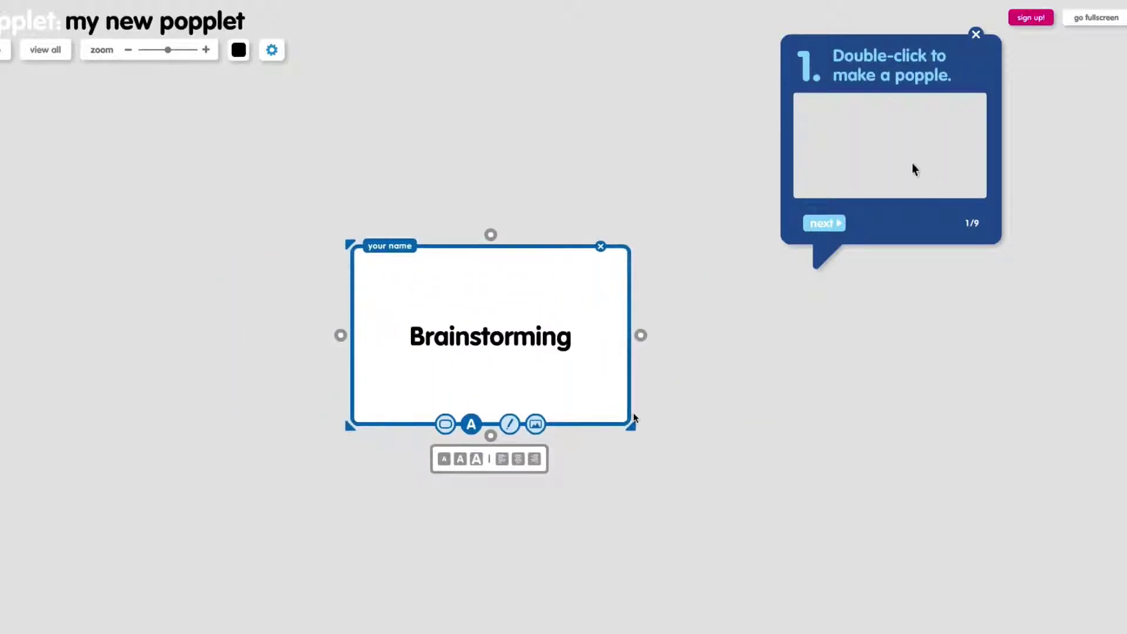
pyautogui.click(511, 424)
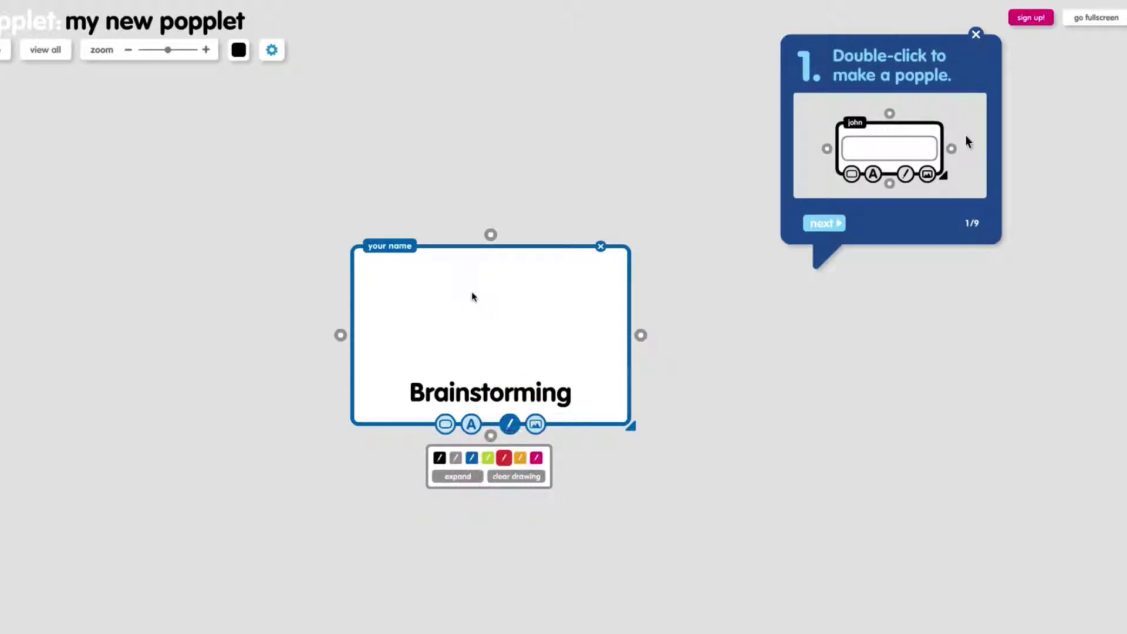
# - Draw a red freehand loop in the Brainstorming popple's upper left
pyautogui.moveTo(481, 320); pyautogui.dragTo(490, 331)
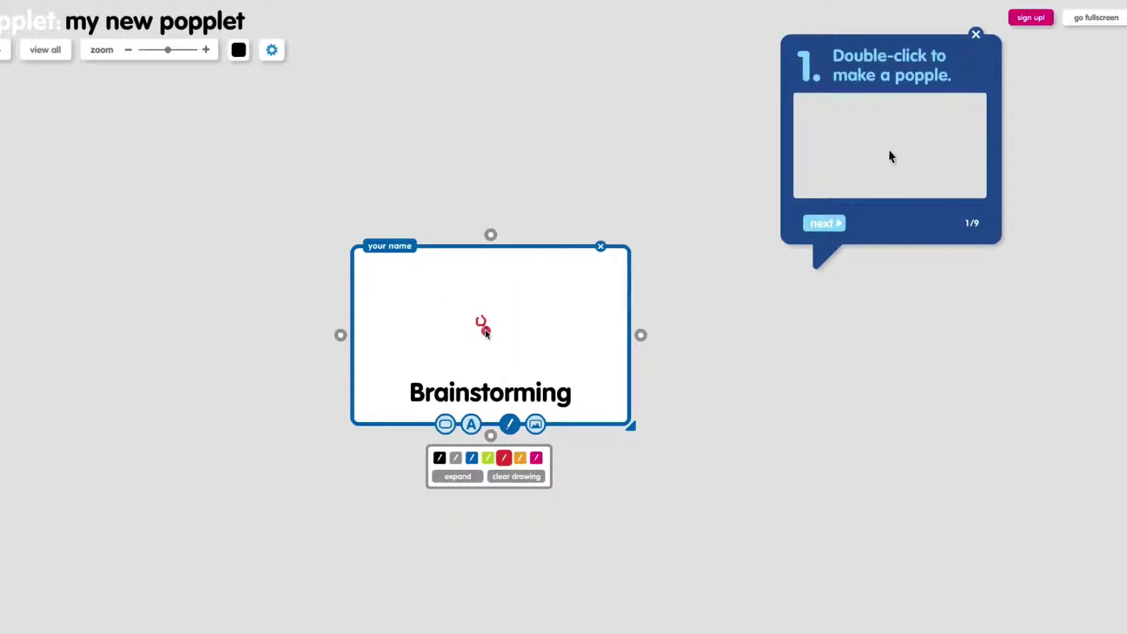
pyautogui.moveTo(436, 270); pyautogui.dragTo(407, 298)
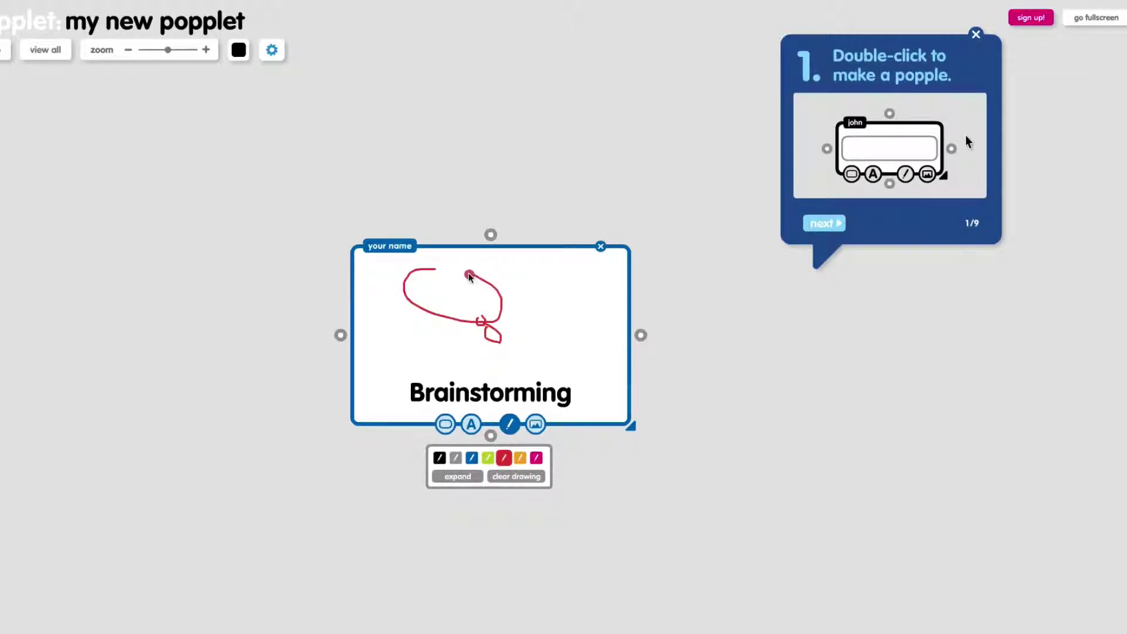
pyautogui.moveTo(469, 276); pyautogui.dragTo(439, 272)
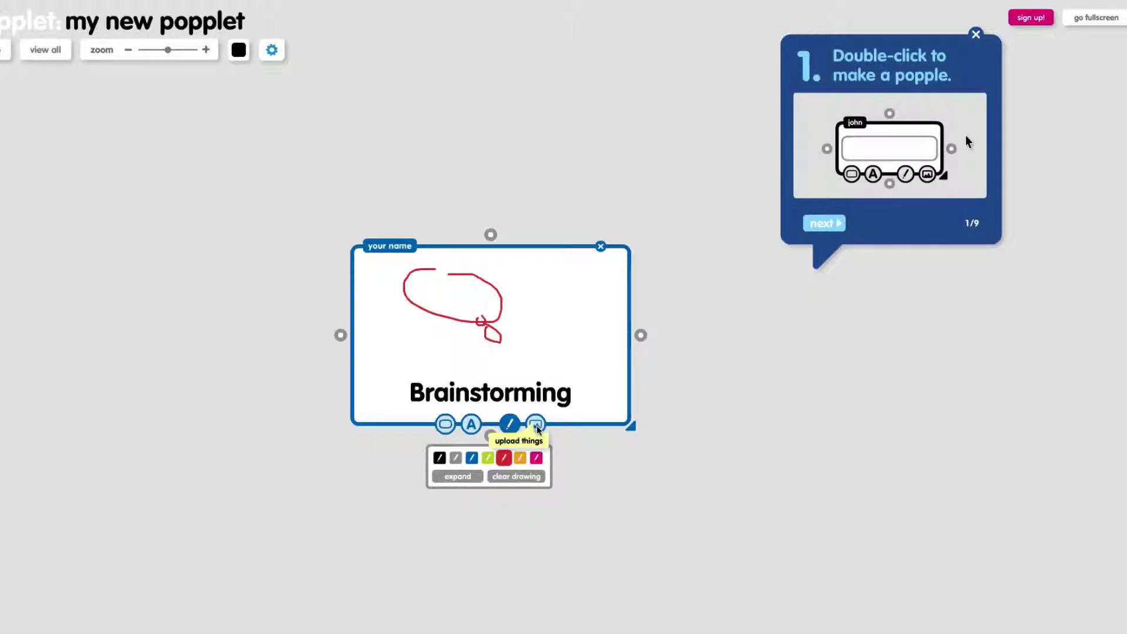
# - Start adding an image from the computer, then cancel without choosing a file
pyautogui.click(536, 425)
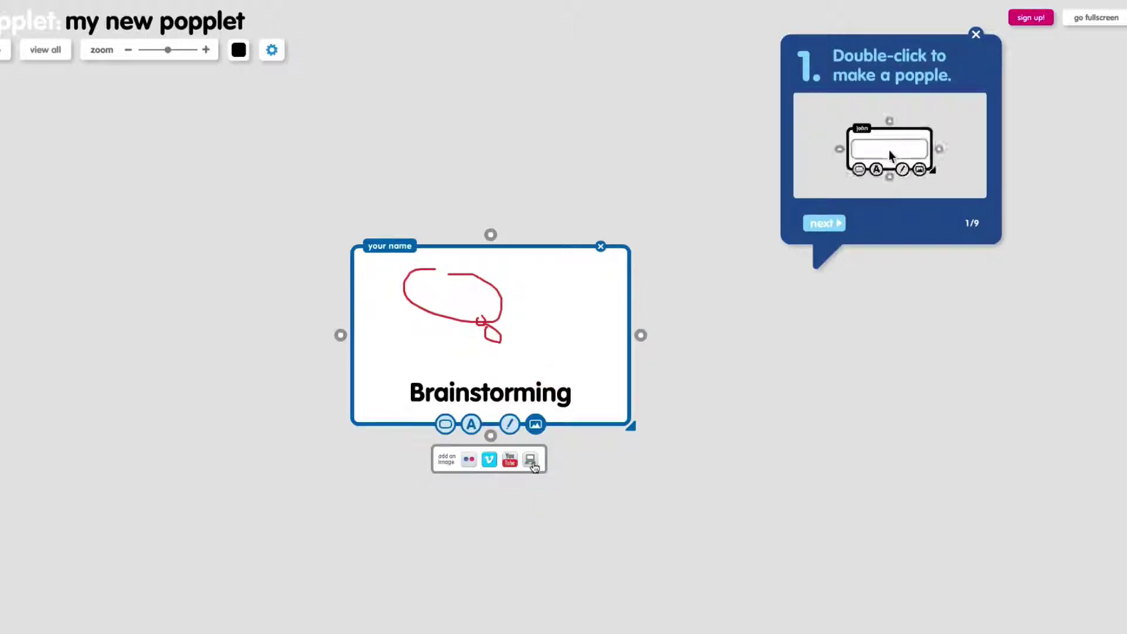
pyautogui.click(533, 462)
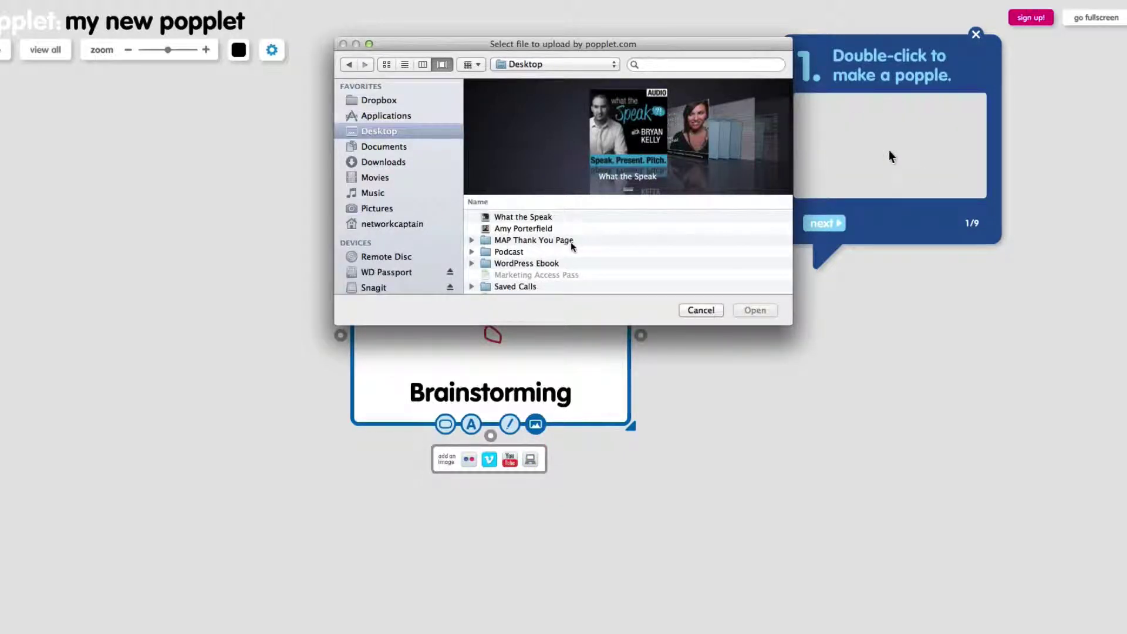
pyautogui.scroll(-4, 568, 247)
pyautogui.click(701, 310)
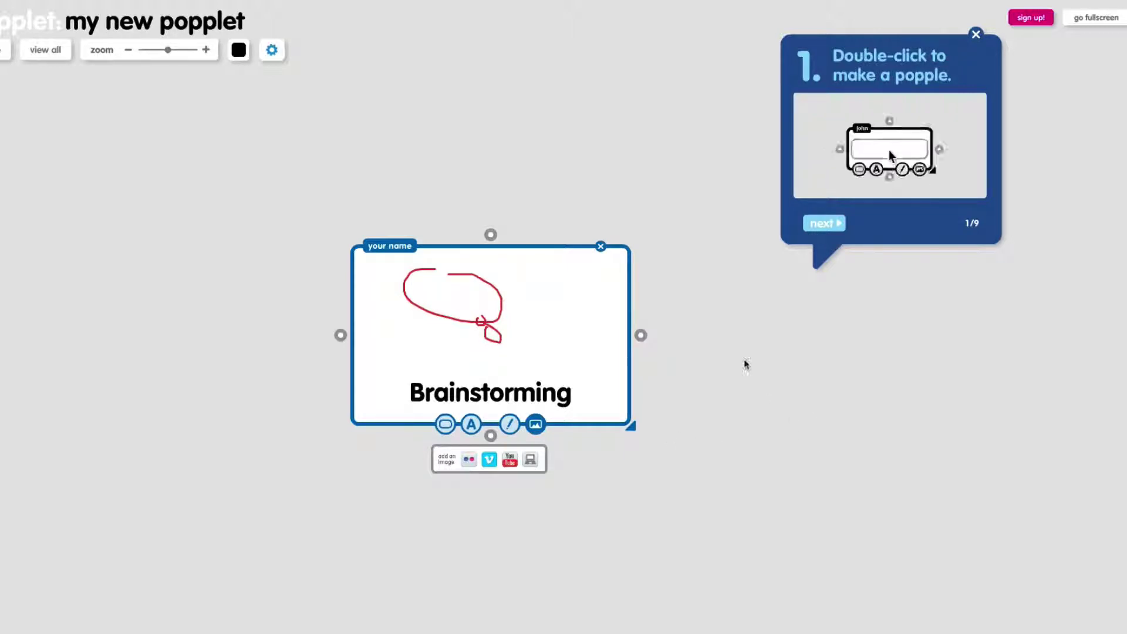
# - Add an Idea! popple right of Brainstorming and a Software popple below it
pyautogui.doubleClick(770, 415)
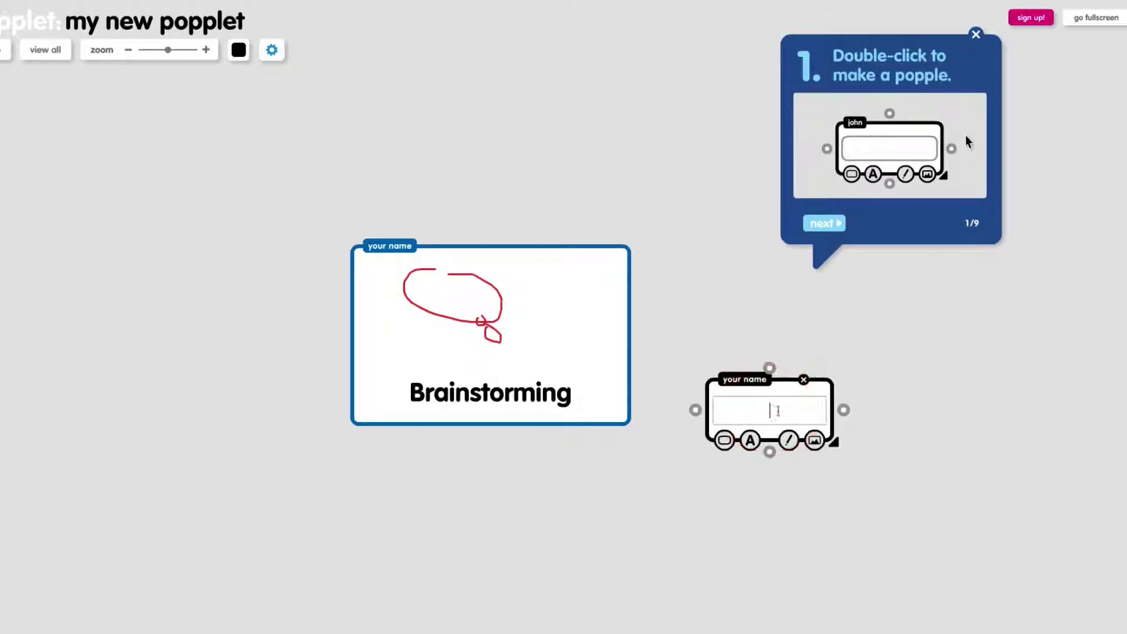
pyautogui.write('Idea!')
pyautogui.doubleClick(796, 528)
pyautogui.write('Softwar')
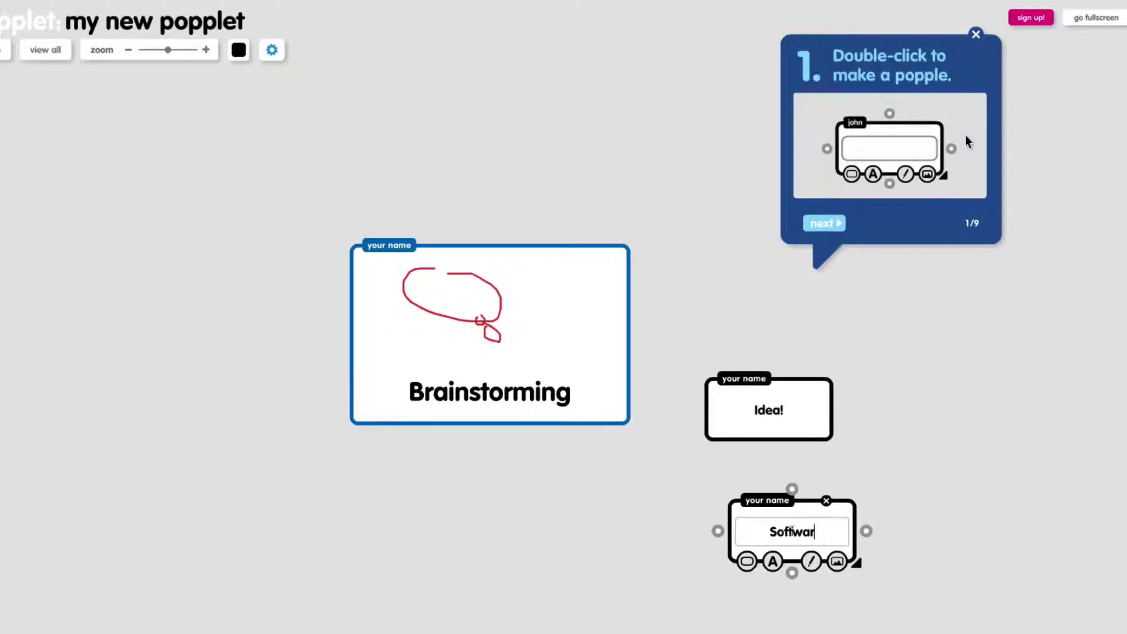
pyautogui.write('e')
pyautogui.click(899, 547)
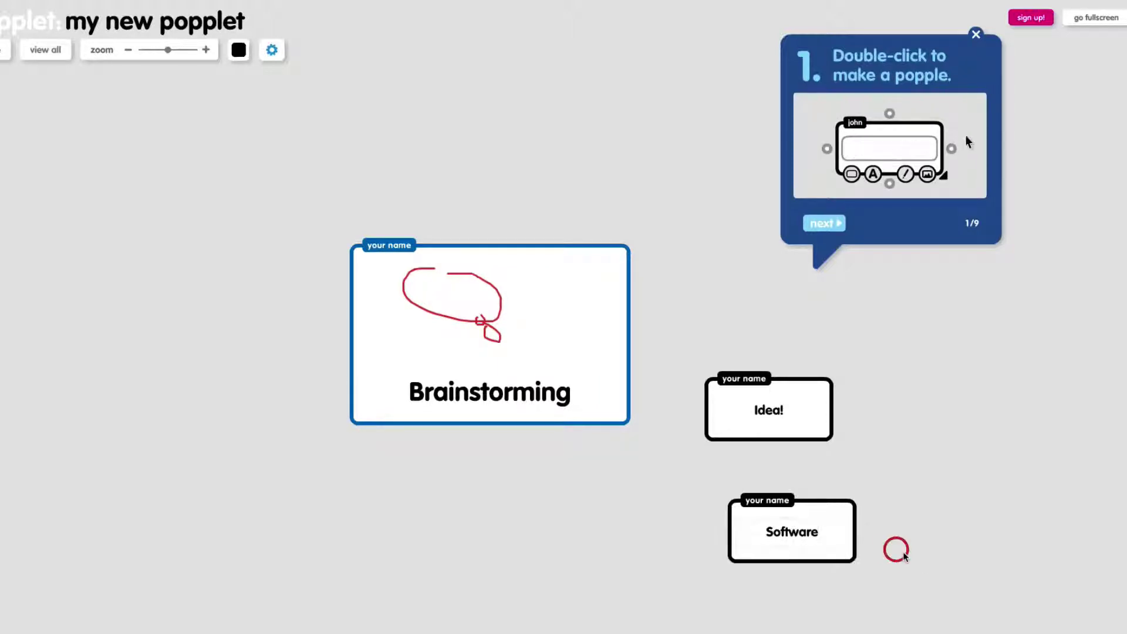
# - Add an App popple at the lower right and a Mobile App popple above it
pyautogui.doubleClick(985, 571)
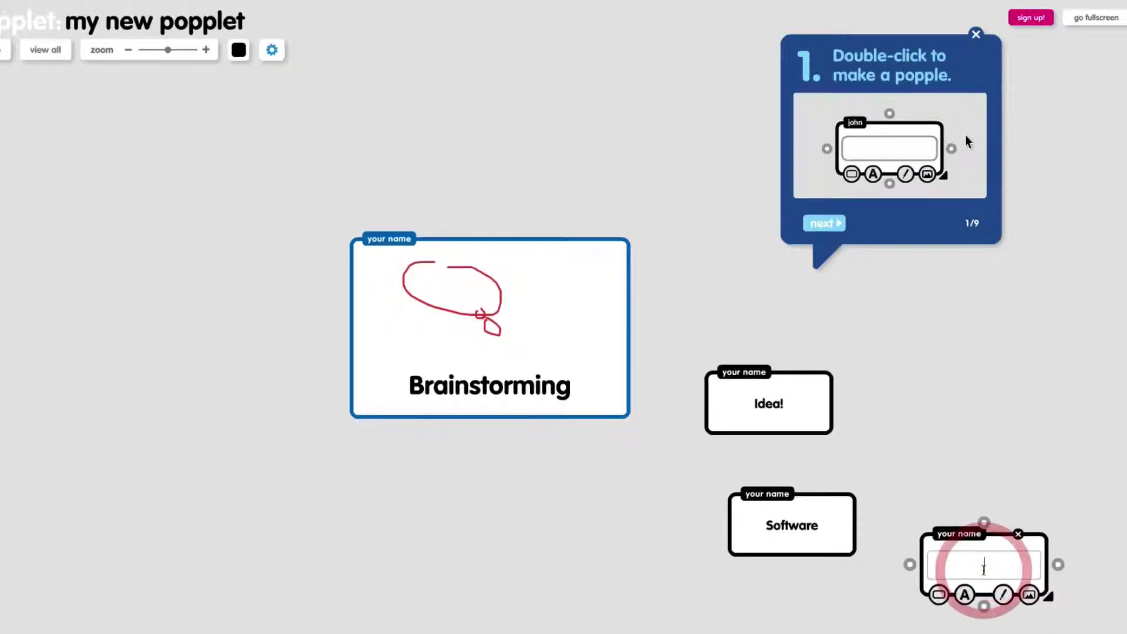
pyautogui.write('App')
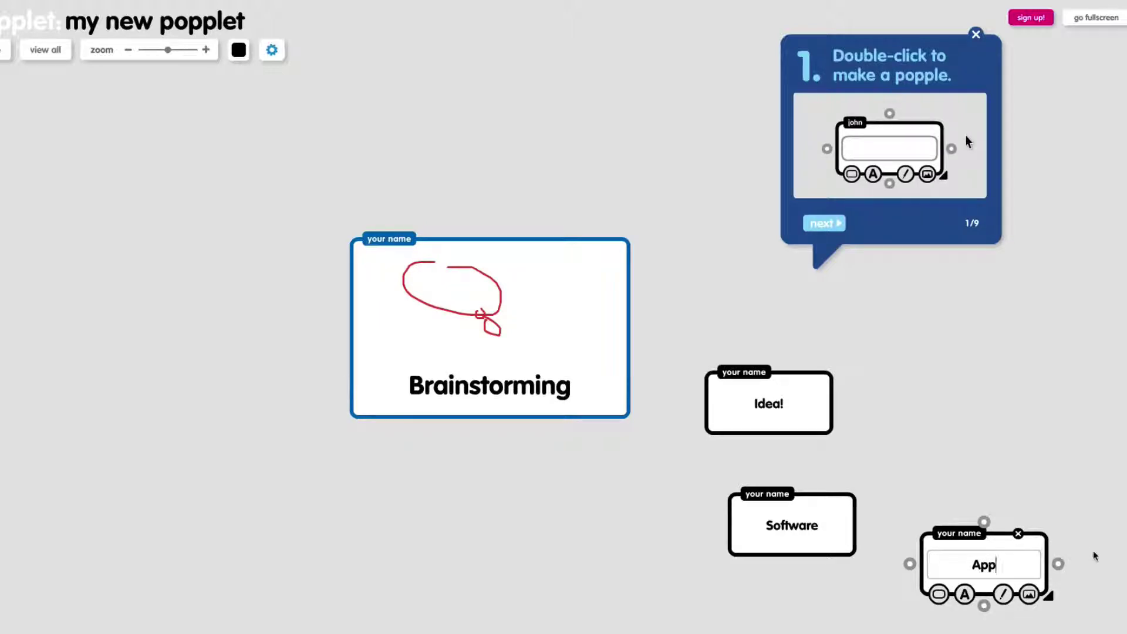
pyautogui.doubleClick(1095, 555)
pyautogui.moveTo(1092, 537)
pyautogui.mouseDown()
pyautogui.moveTo(1092, 456)
pyautogui.moveTo(1058, 388)
pyautogui.mouseUp()
pyautogui.write('Bob')
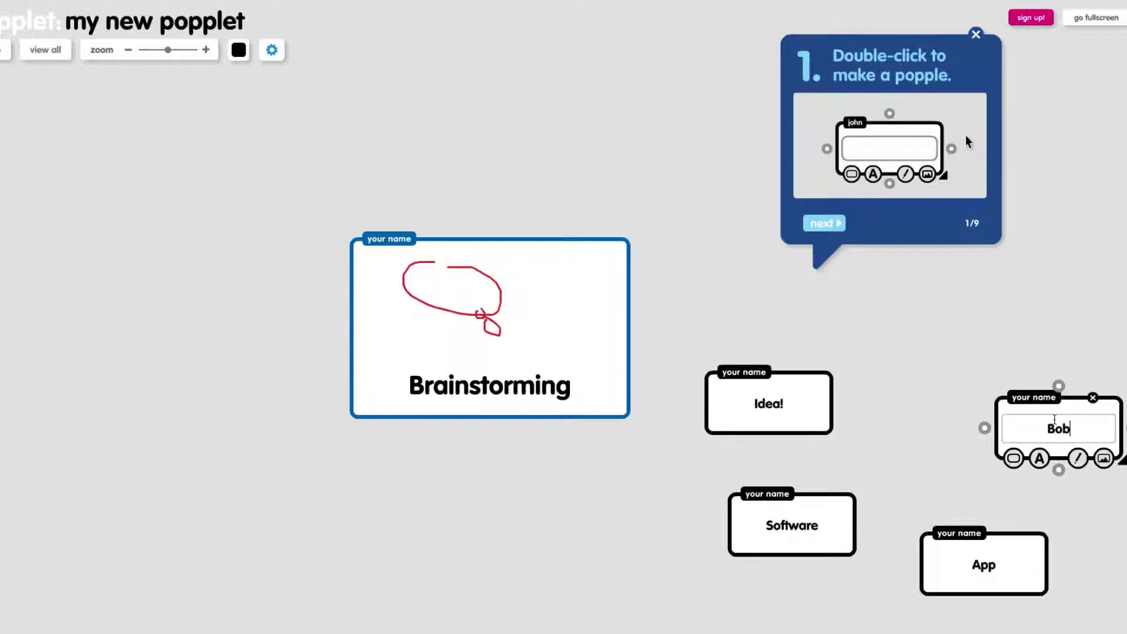
pyautogui.write('Mobile App')
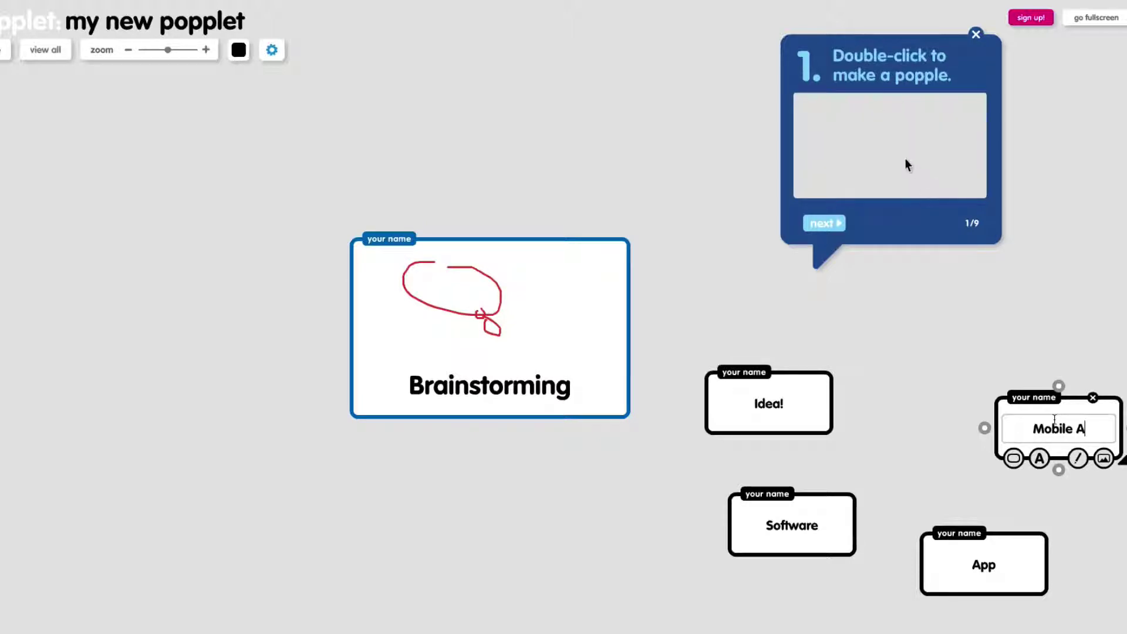
pyautogui.click(915, 341)
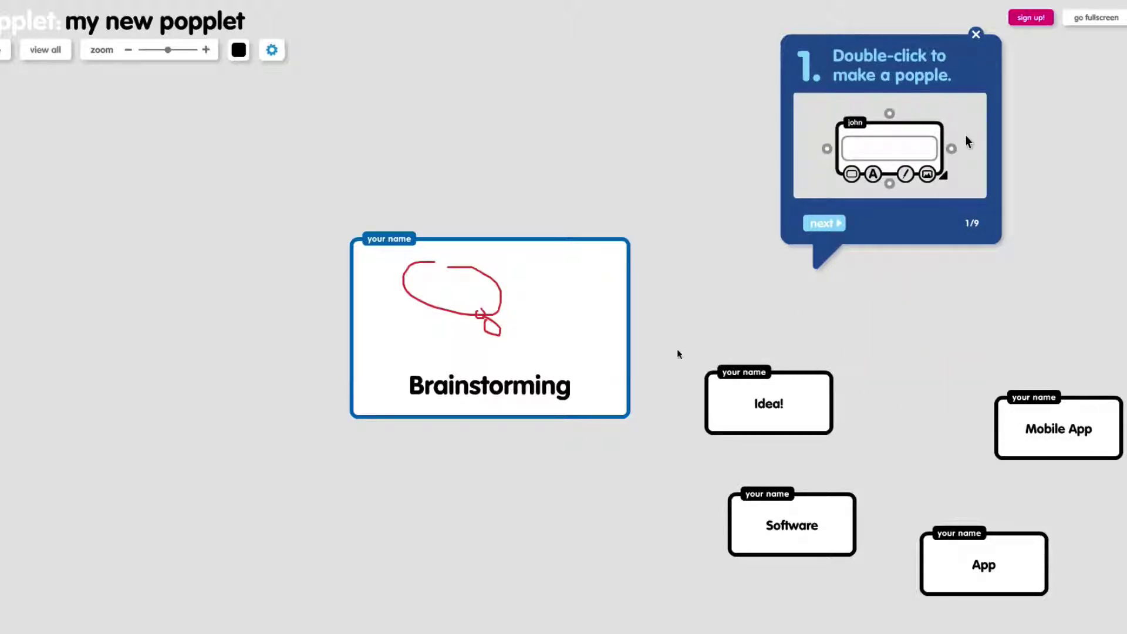
# - Link Brainstorming to Idea!, and Idea! to Software
pyautogui.click(627, 359)
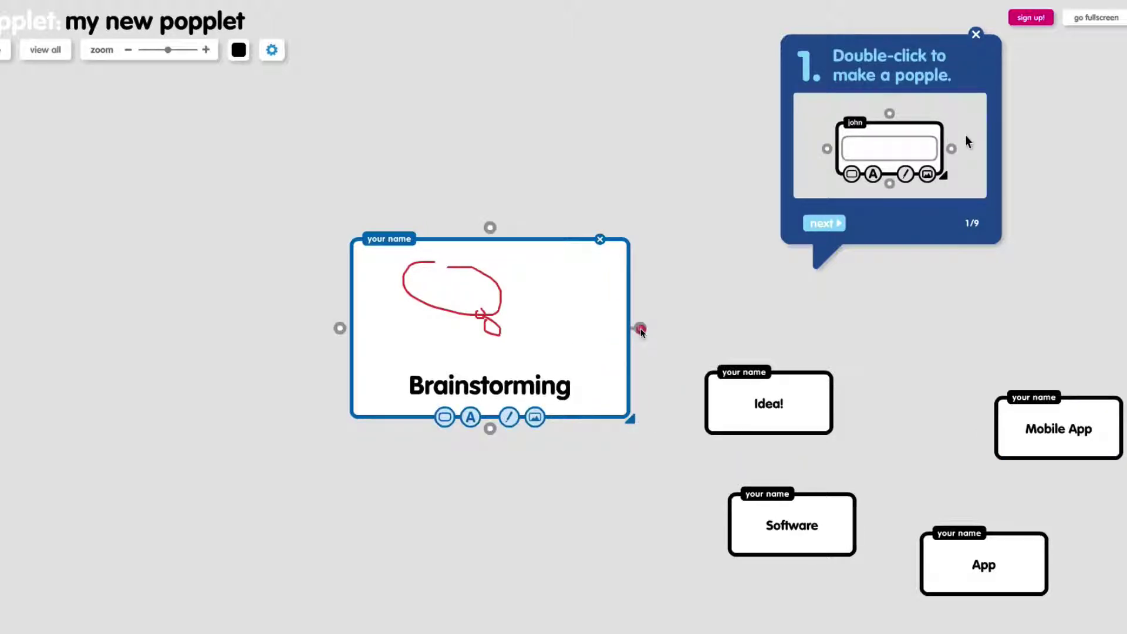
pyautogui.moveTo(640, 330); pyautogui.dragTo(710, 403)
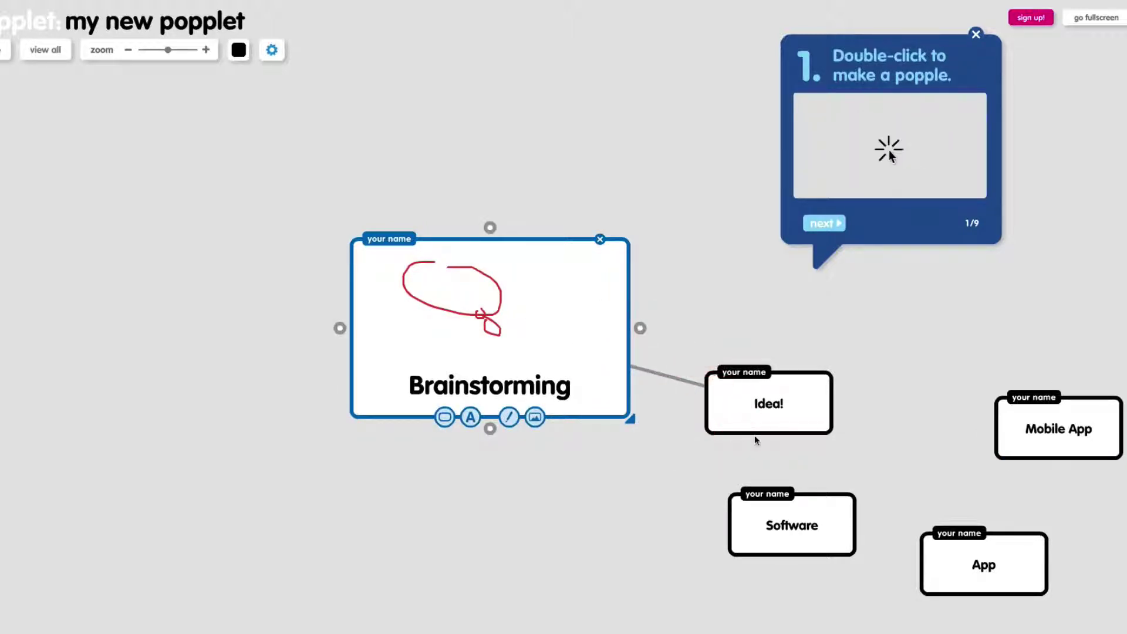
pyautogui.click(776, 431)
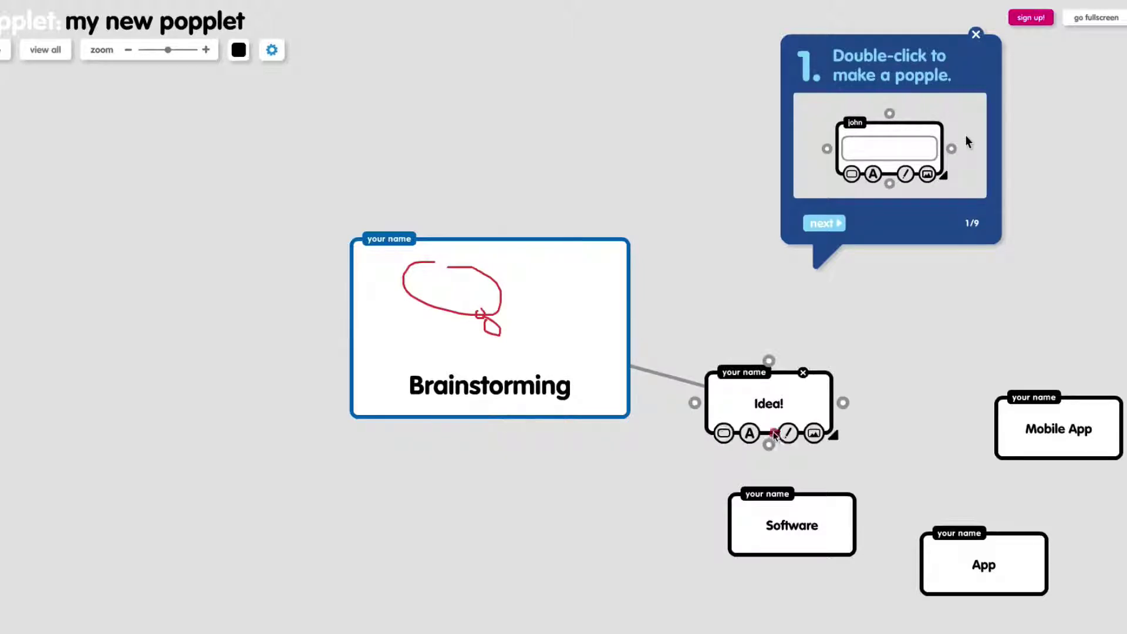
pyautogui.moveTo(769, 445); pyautogui.dragTo(784, 520)
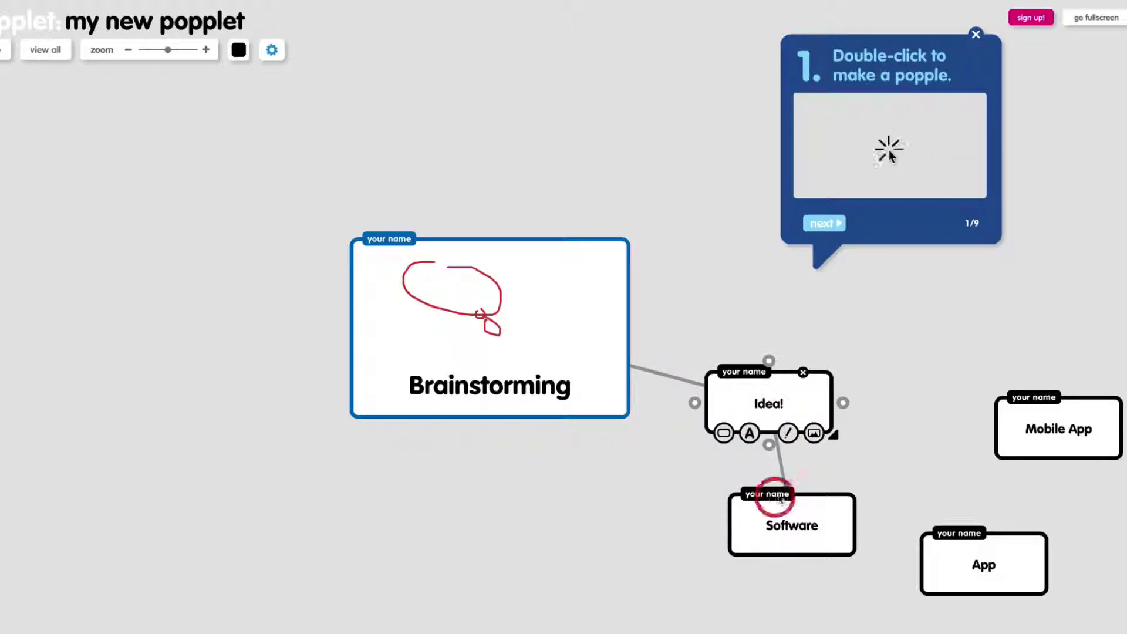
# - Link Software to both the App and Mobile App popples
pyautogui.click(856, 536)
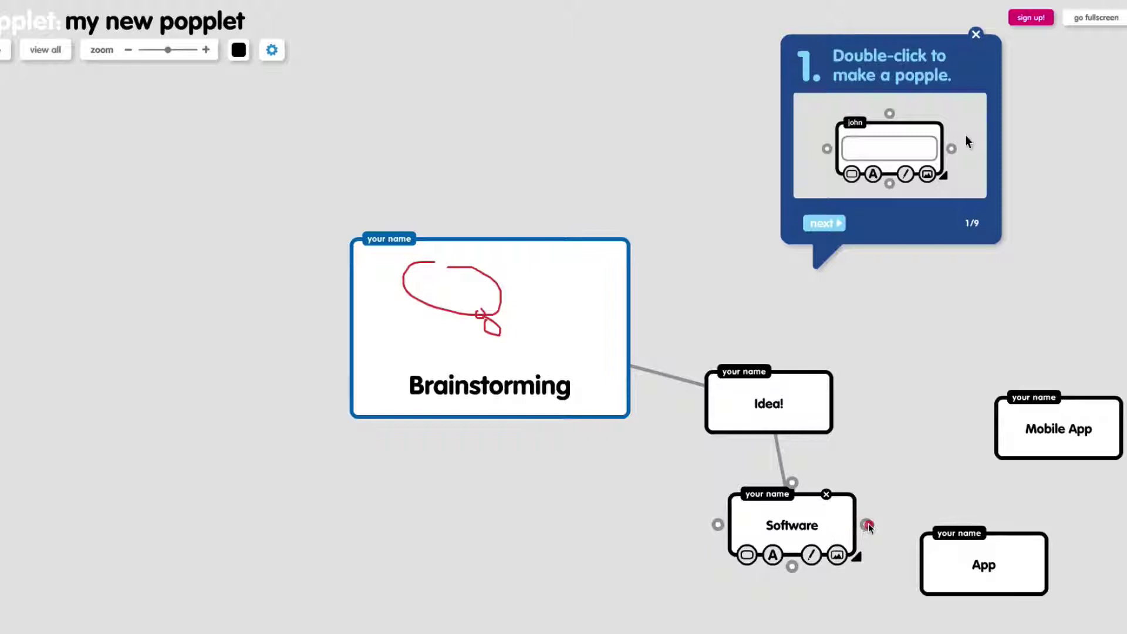
pyautogui.moveTo(925, 553); pyautogui.dragTo(943, 556)
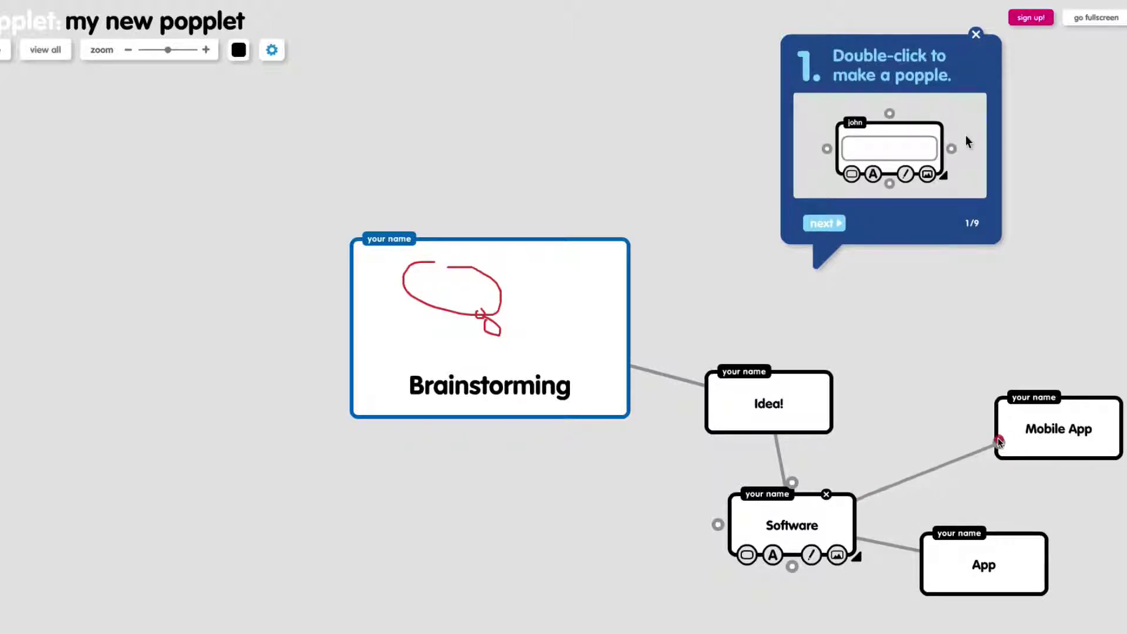
pyautogui.moveTo(865, 523); pyautogui.dragTo(1039, 432)
pyautogui.scroll(-5, 1000, 505)
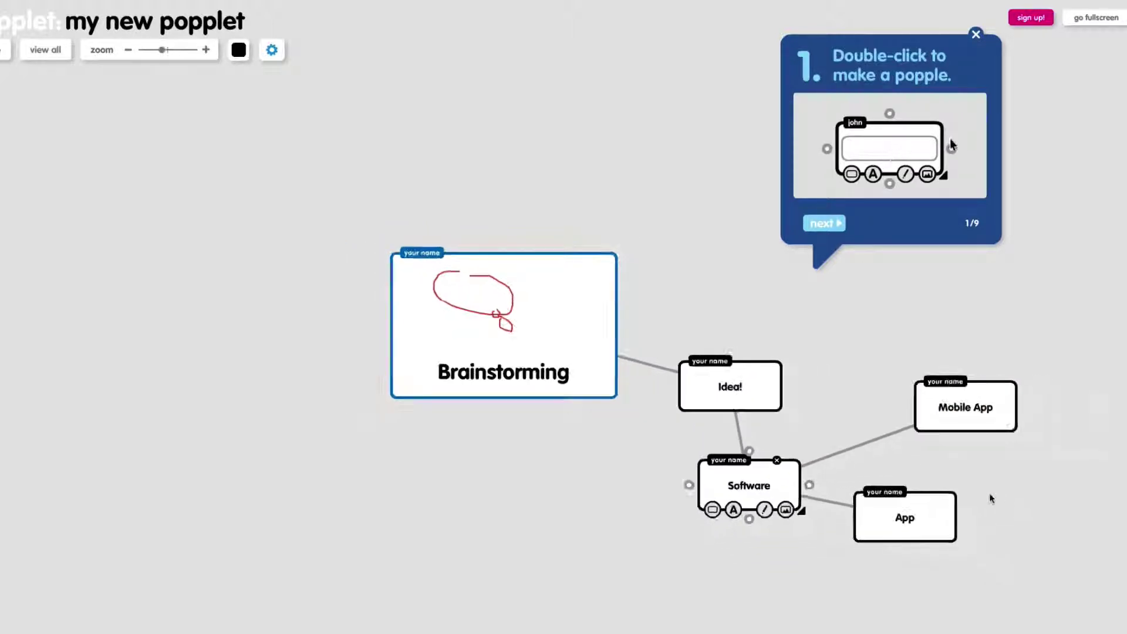
pyautogui.scroll(-5, 990, 498)
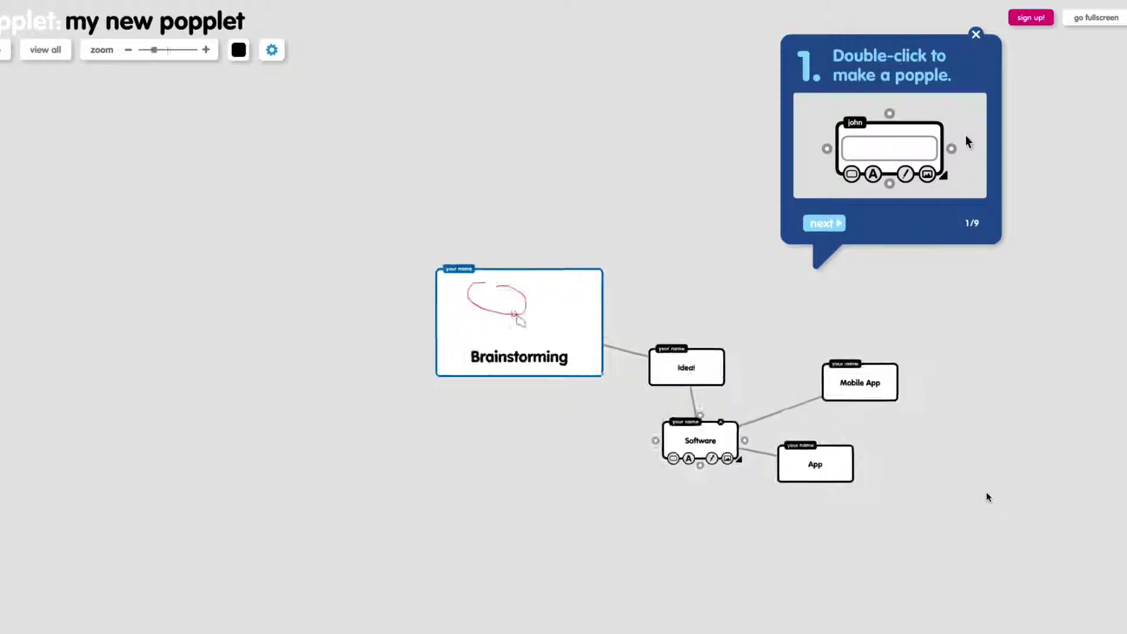
pyautogui.scroll(4, 988, 496)
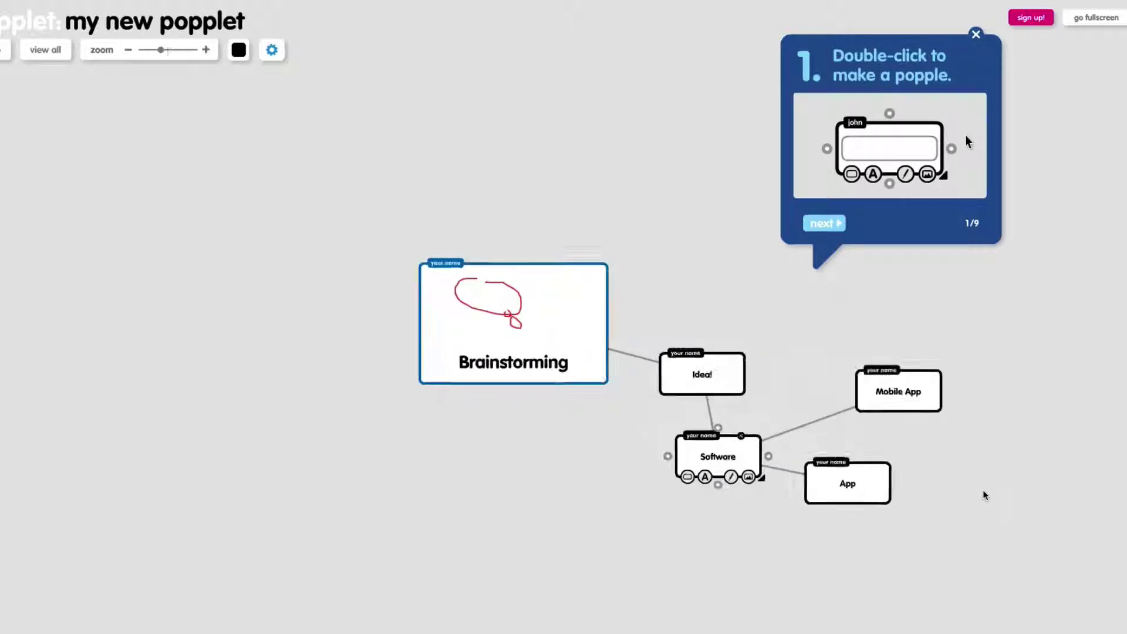
# - Add a 'Computer software program' popple on the left and connect Brainstorming to it
pyautogui.doubleClick(327, 432)
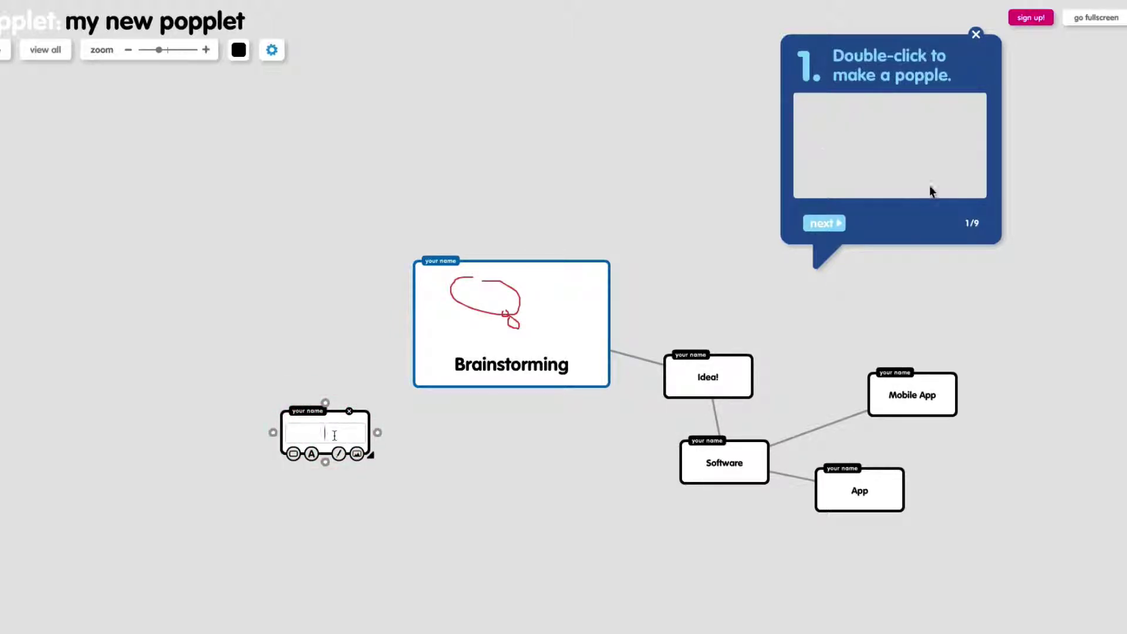
pyautogui.write('Compoute')
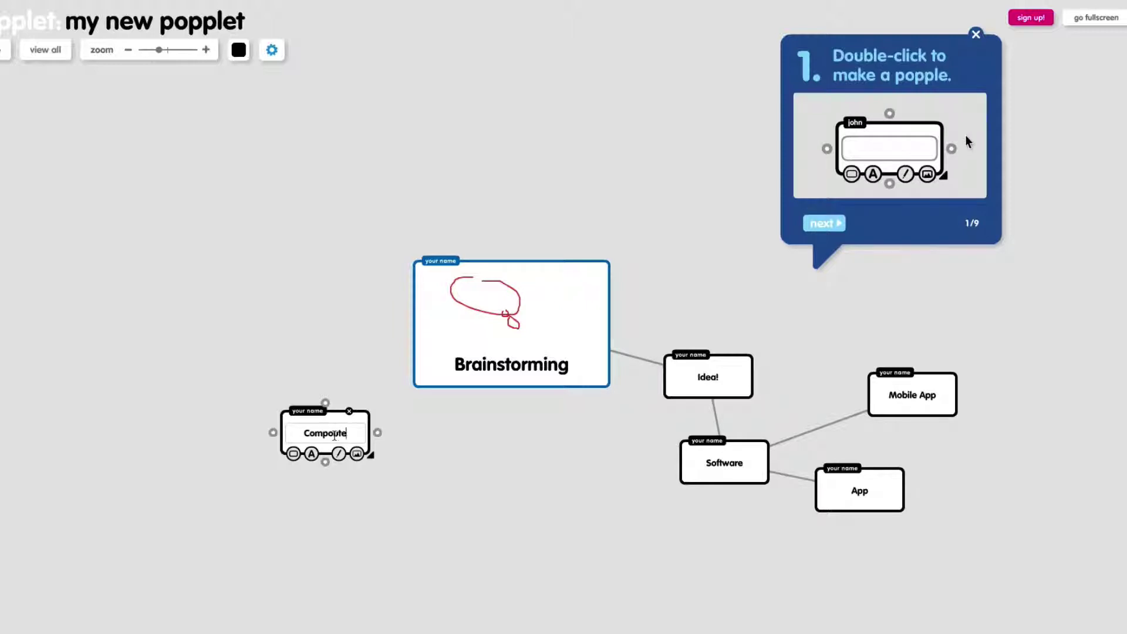
pyautogui.write('r er software pr')
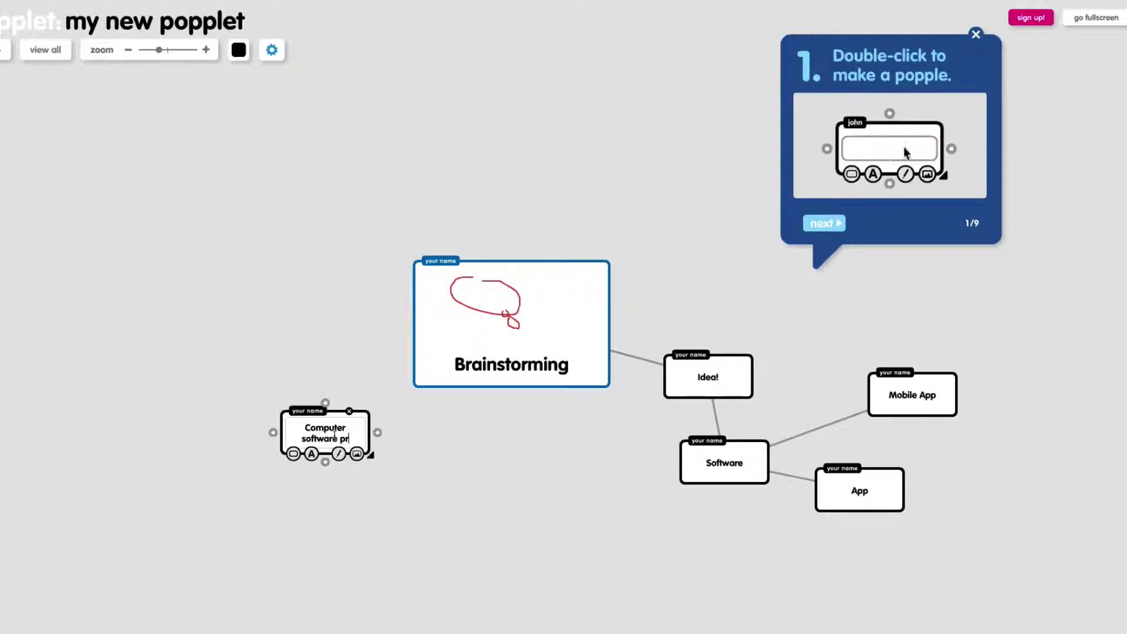
pyautogui.write('ogram')
pyautogui.click(390, 447)
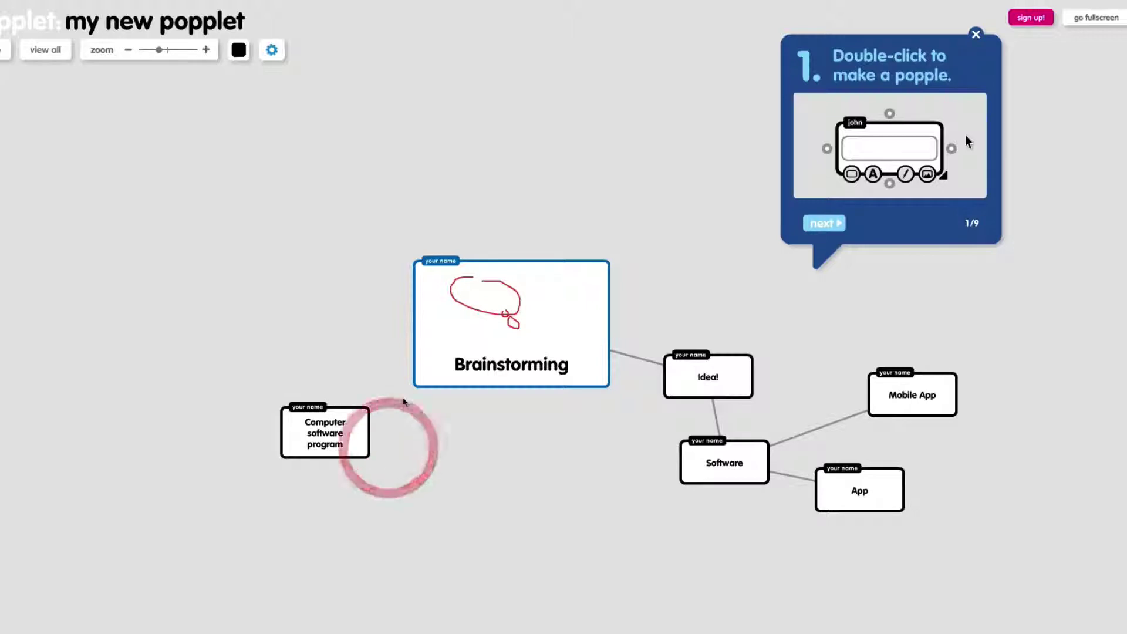
pyautogui.click(418, 384)
pyautogui.click(405, 325)
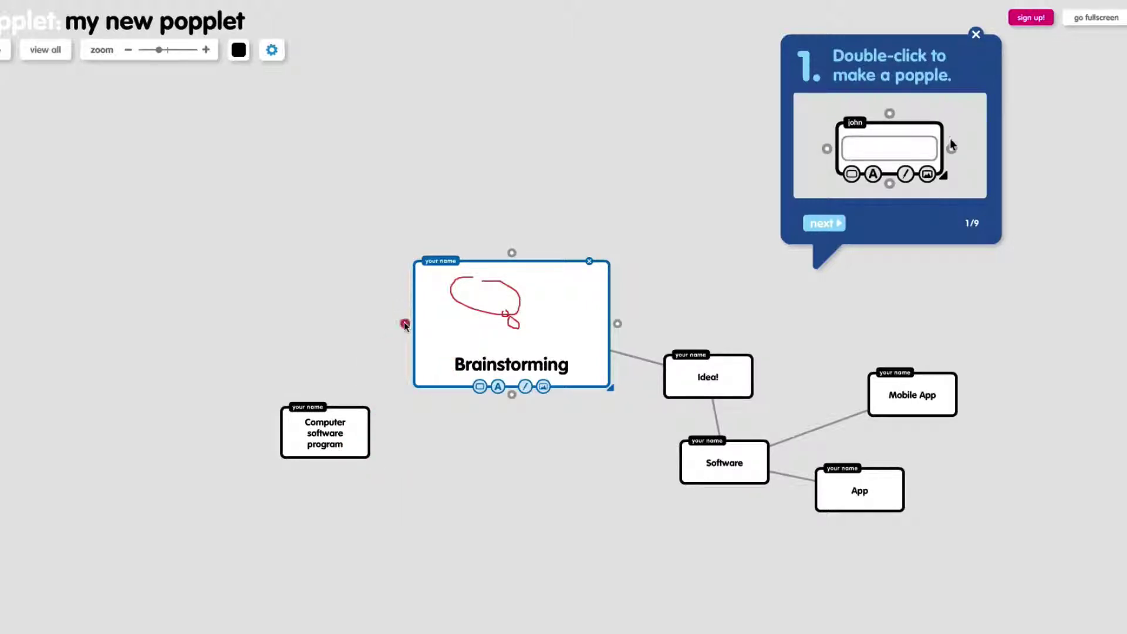
pyautogui.click(327, 421)
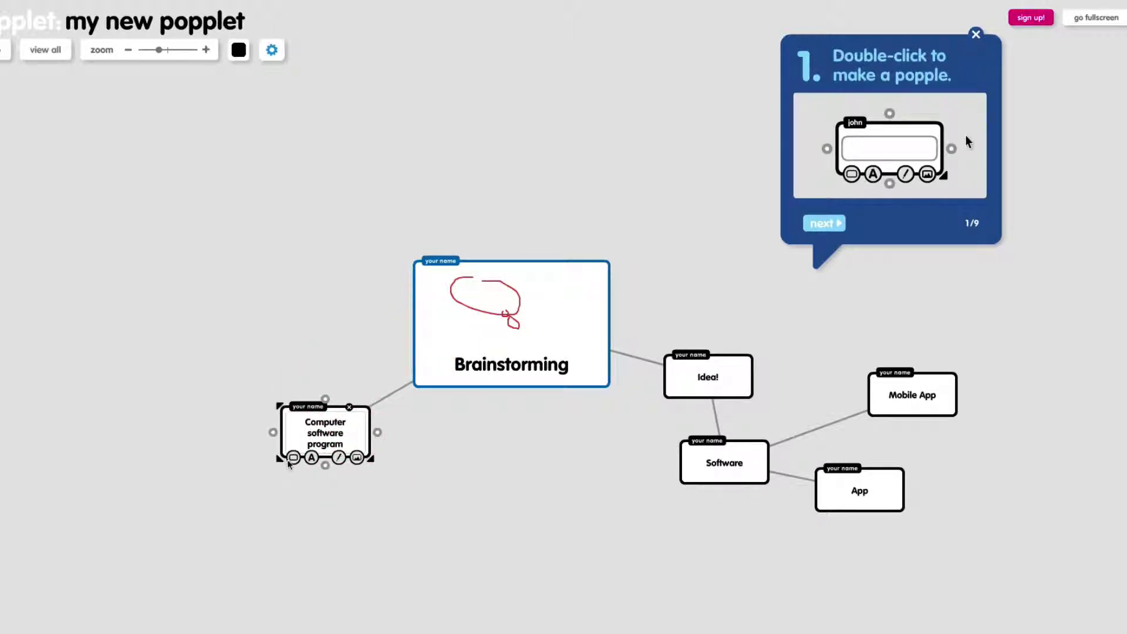
# - Give the Computer software program and Idea! popples red borders
pyautogui.click(293, 456)
pyautogui.click(329, 482)
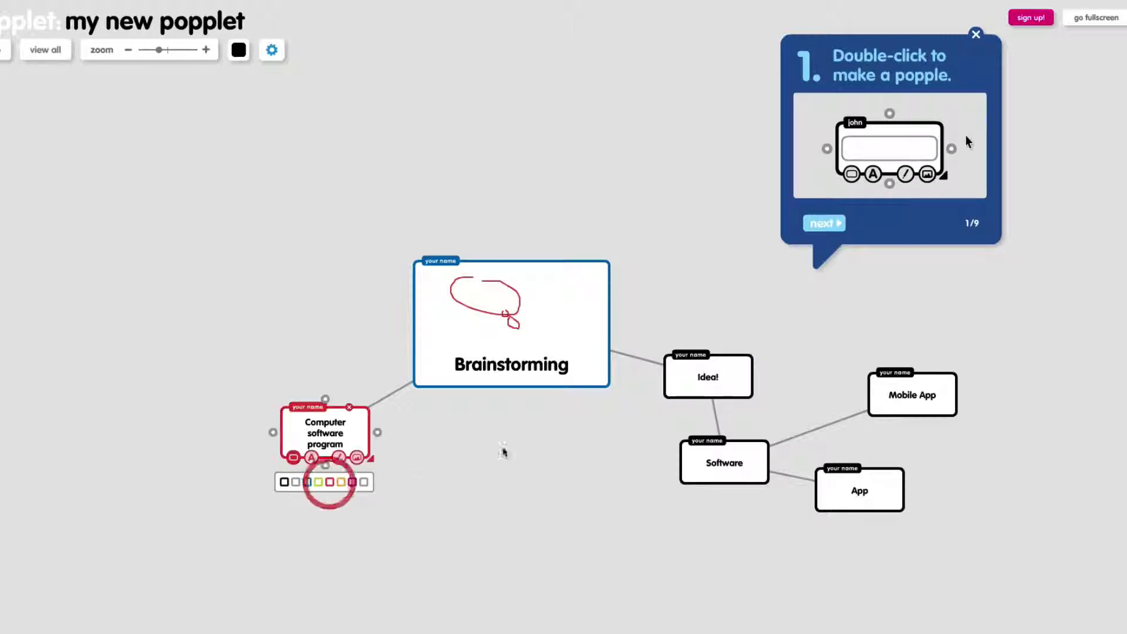
pyautogui.click(696, 383)
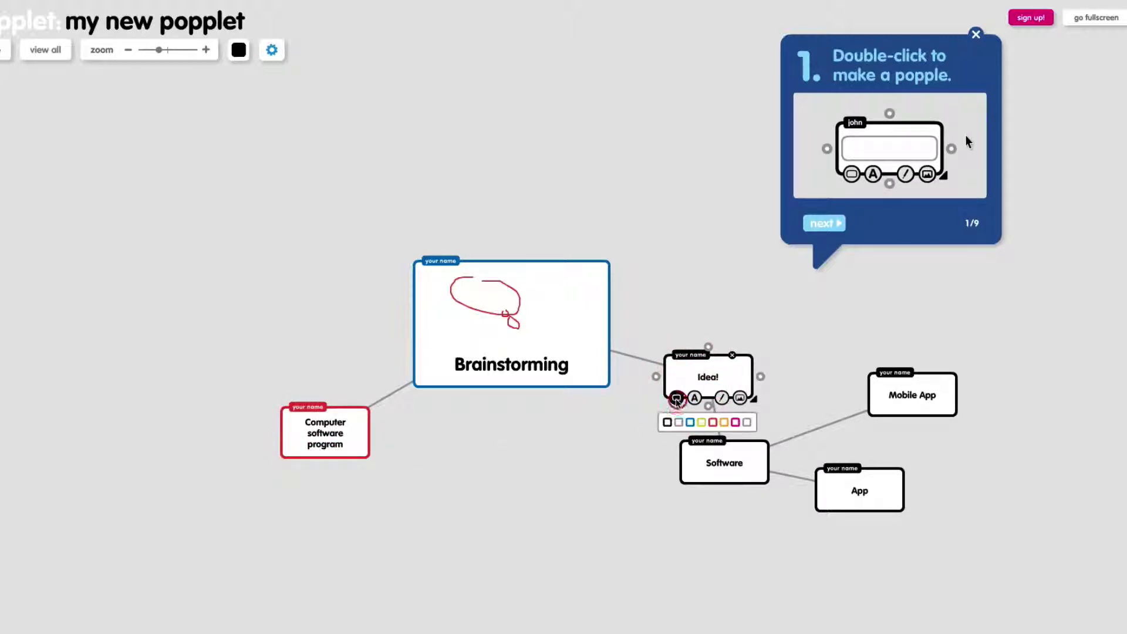
pyautogui.click(712, 424)
# - Give the Software, App and Mobile App popples green borders
pyautogui.click(724, 463)
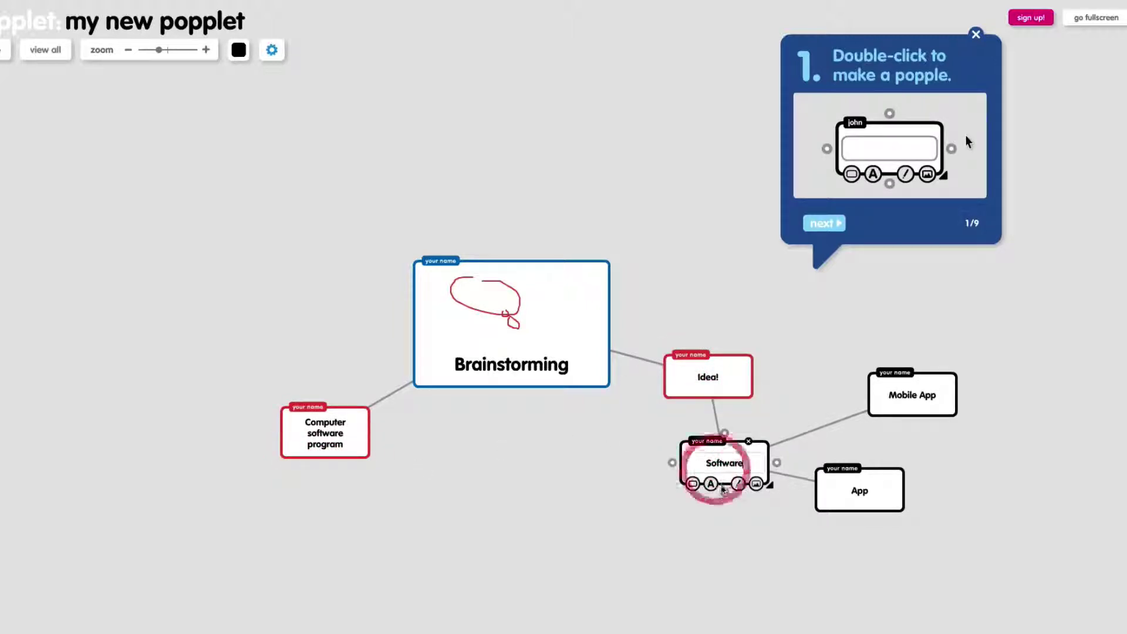
pyautogui.click(692, 484)
pyautogui.click(705, 515)
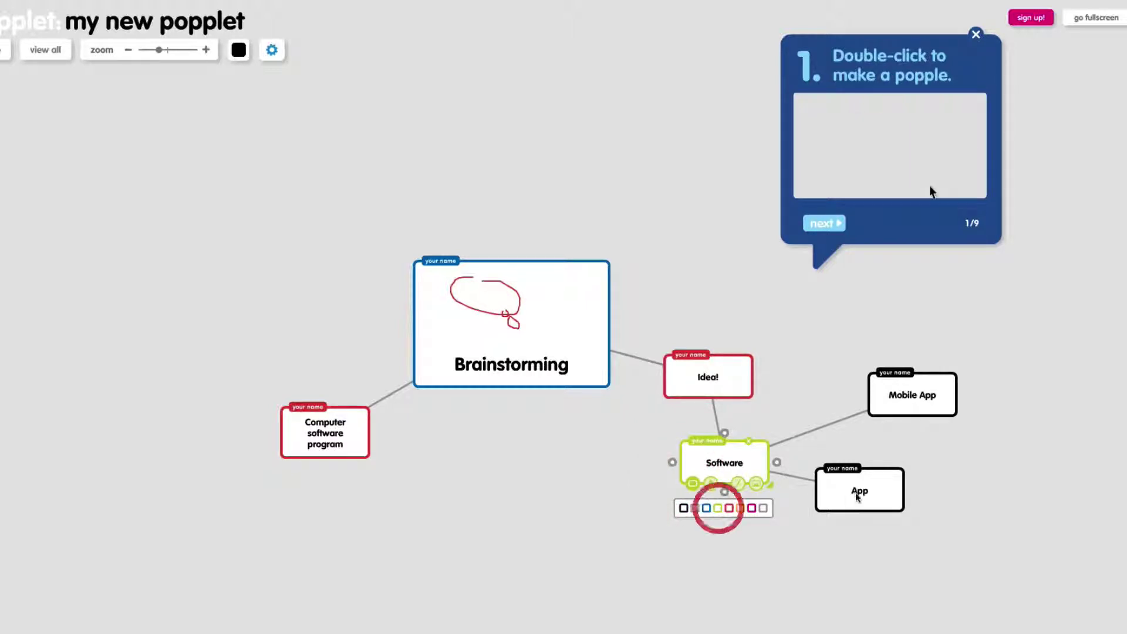
pyautogui.click(860, 490)
pyautogui.click(829, 512)
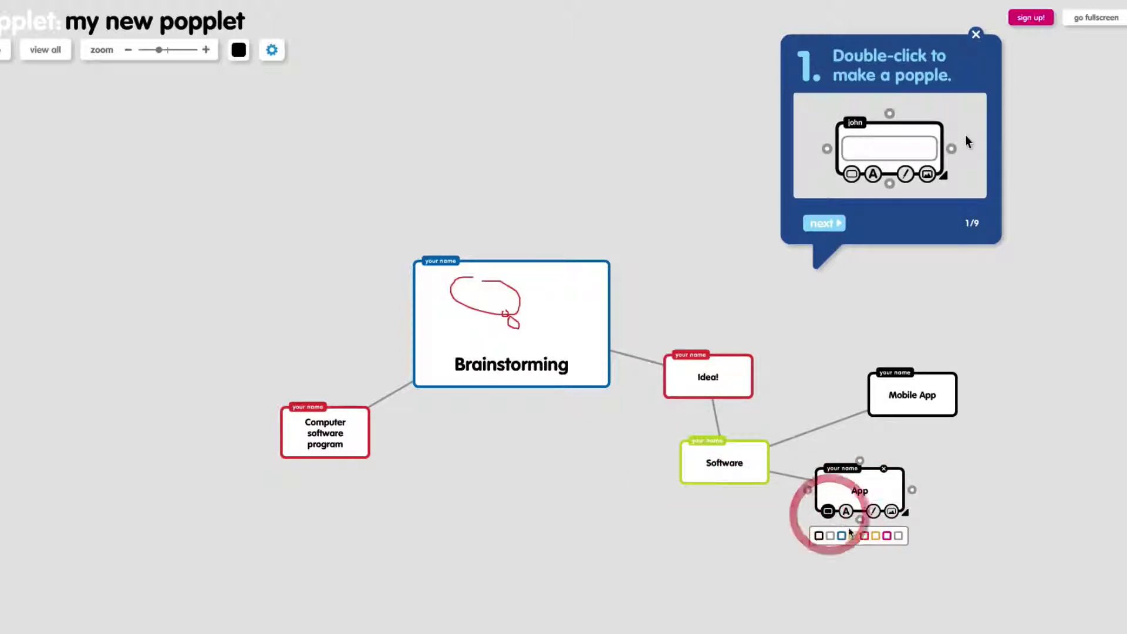
pyautogui.click(859, 535)
pyautogui.click(912, 395)
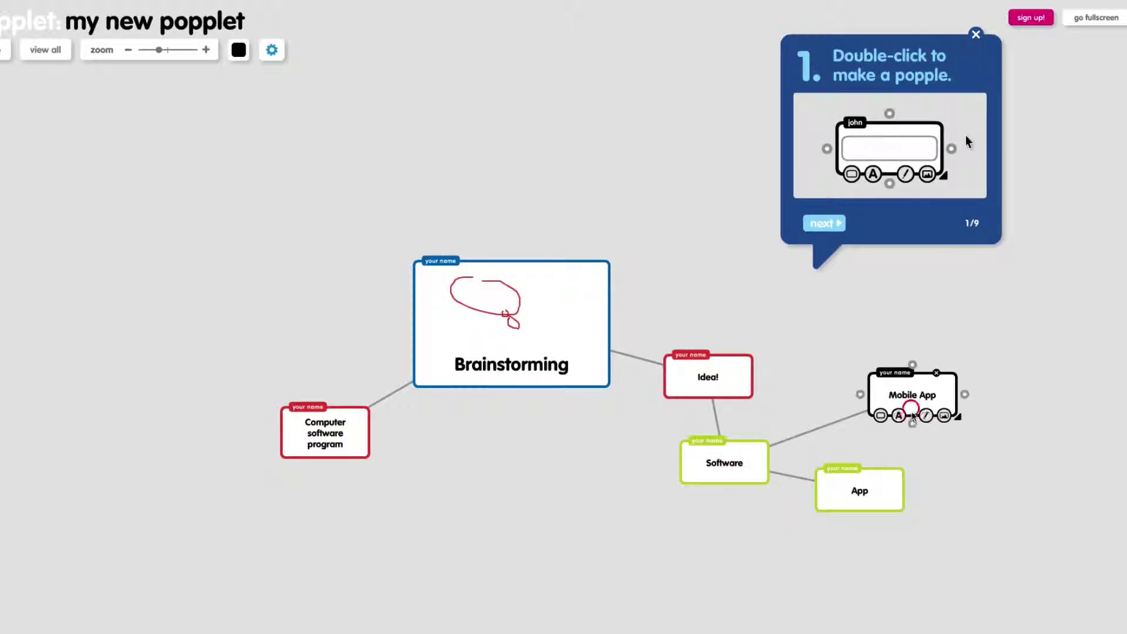
pyautogui.click(881, 417)
pyautogui.click(906, 440)
pyautogui.click(579, 513)
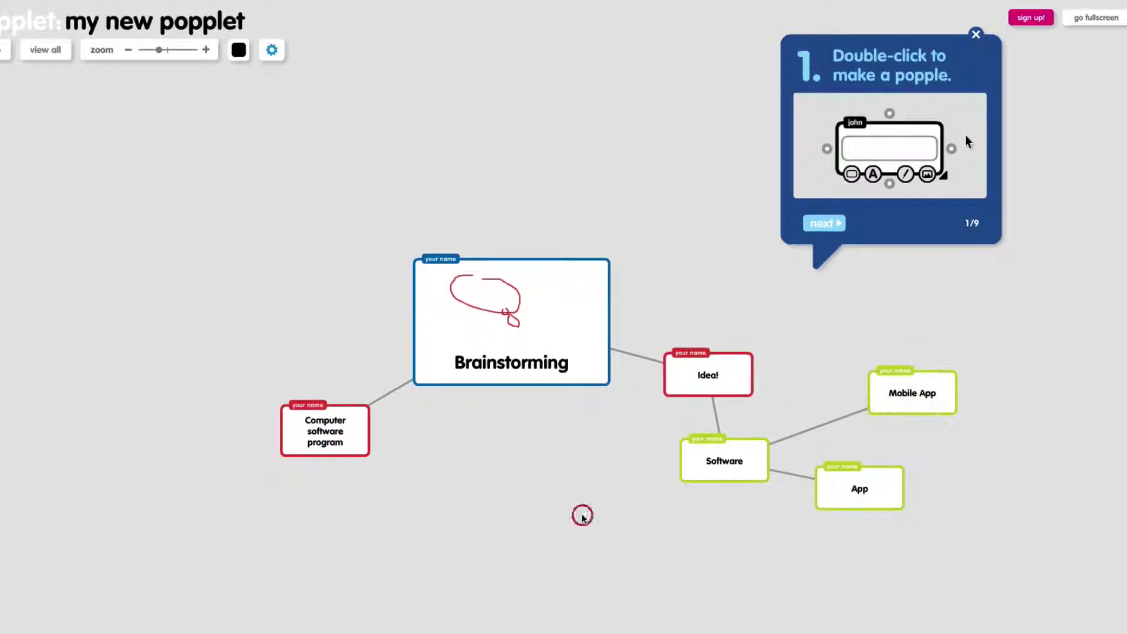